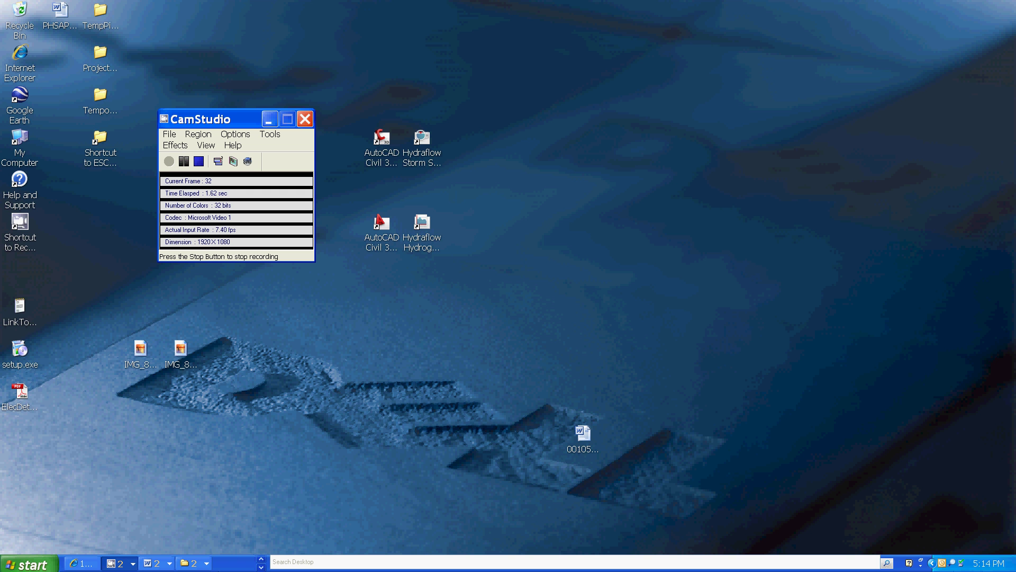
Step: Bring the EPANET 2 window showing the SY_WM_Ext2.net network to the front from the taskbar
left_click(262, 568)
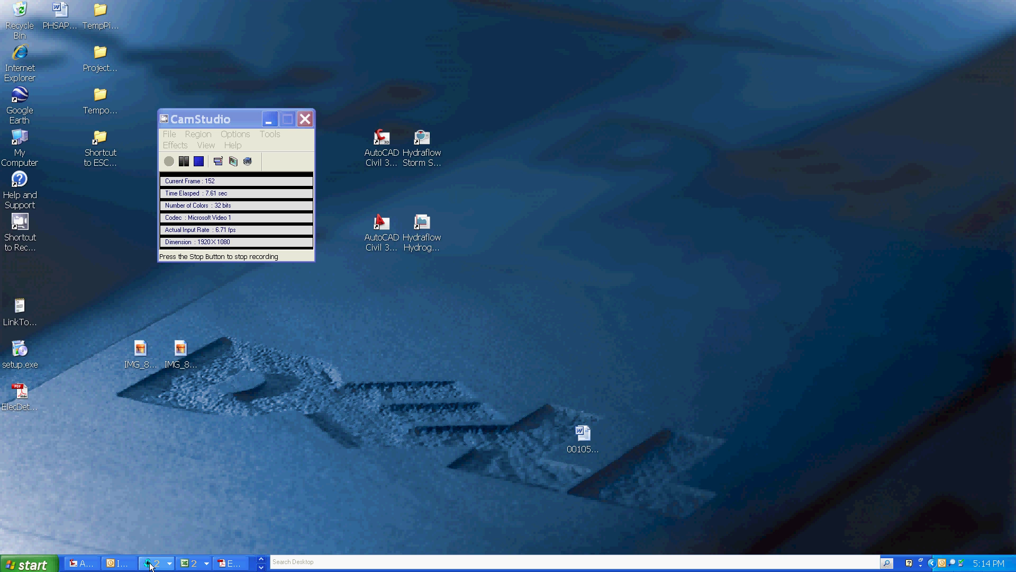
left_click(151, 565)
Step: Add a new time pattern from the Browser's Patterns list and move the Pattern Editor aside
left_click(189, 526)
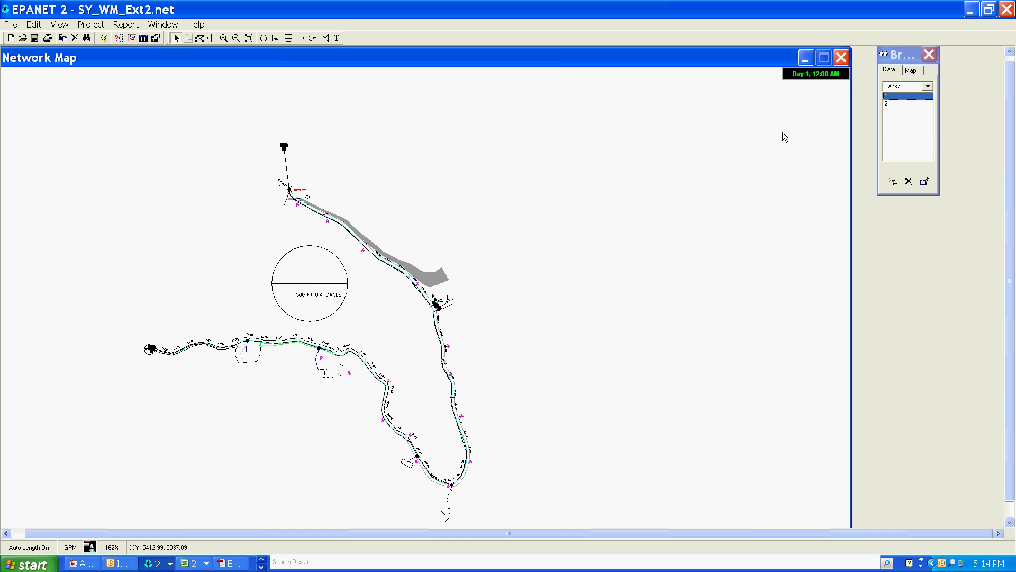
left_click(927, 87)
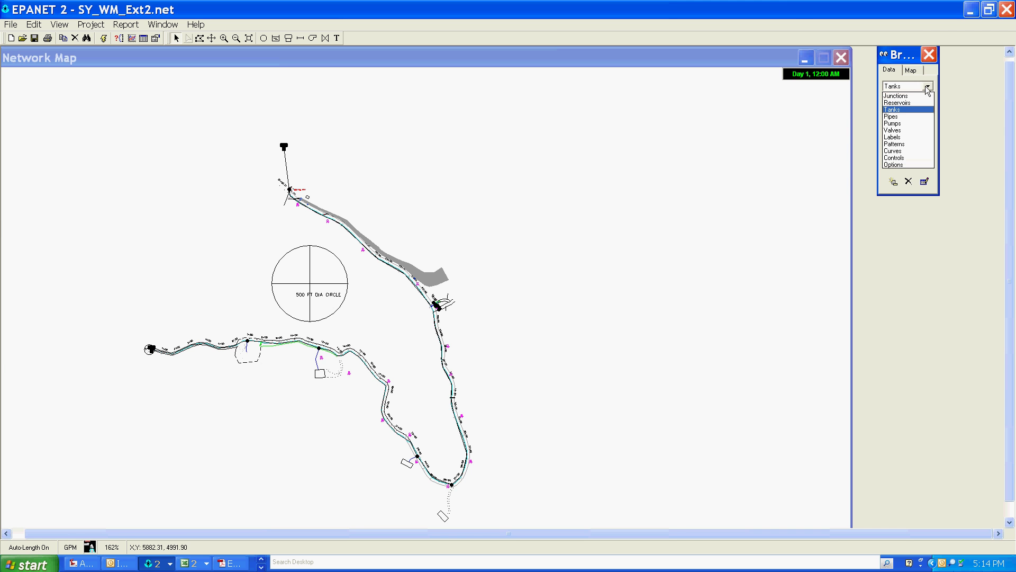
left_click(913, 148)
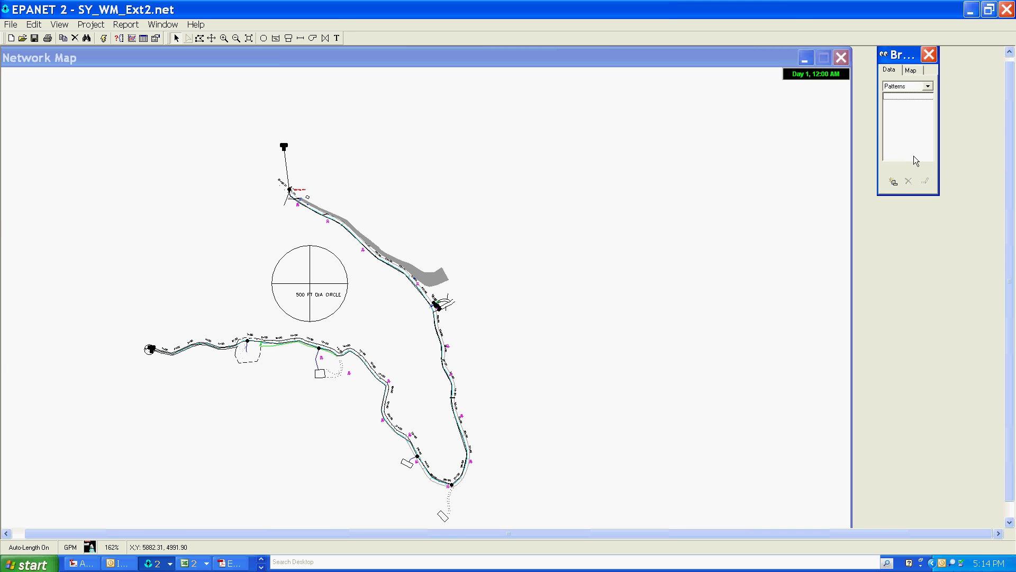
left_click(892, 182)
left_click_drag(549, 191, 622, 113)
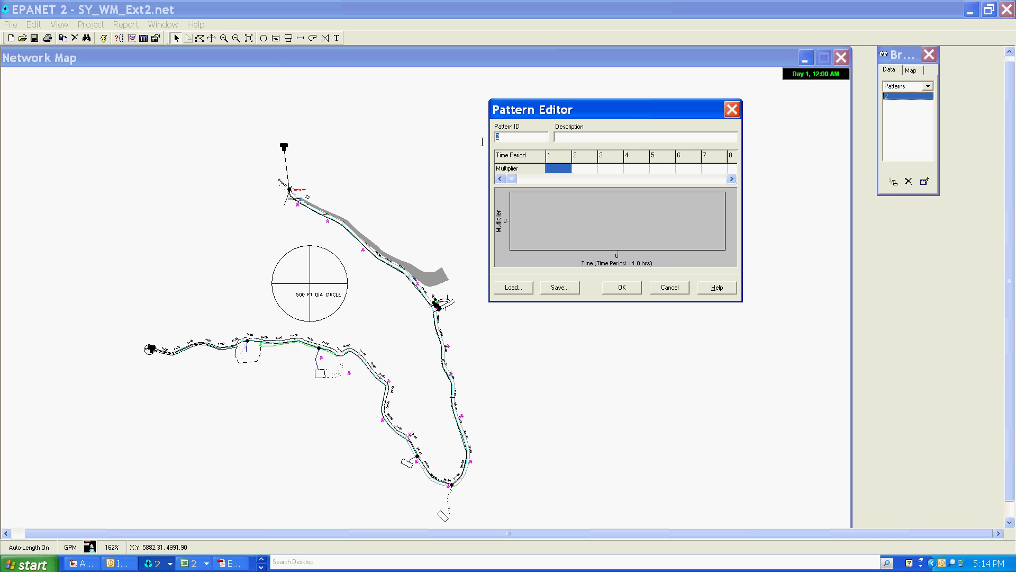
Step: Name the new pattern Peak7 and save it, leaving existing Pattern 2 references unchanged
type("Peak7")
left_click(564, 171)
left_click(640, 168)
left_click(733, 180)
left_click(732, 179)
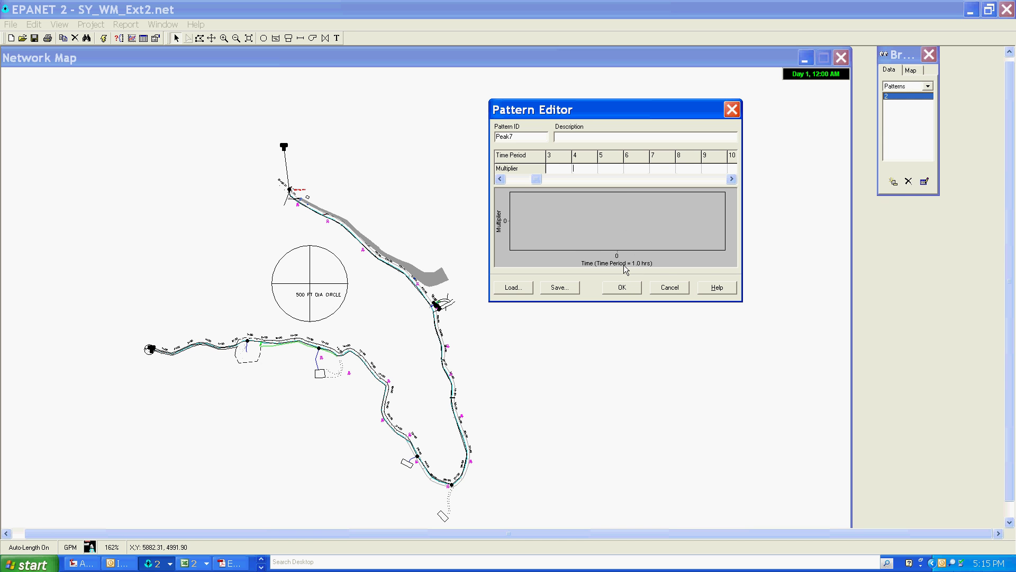
left_click(610, 290)
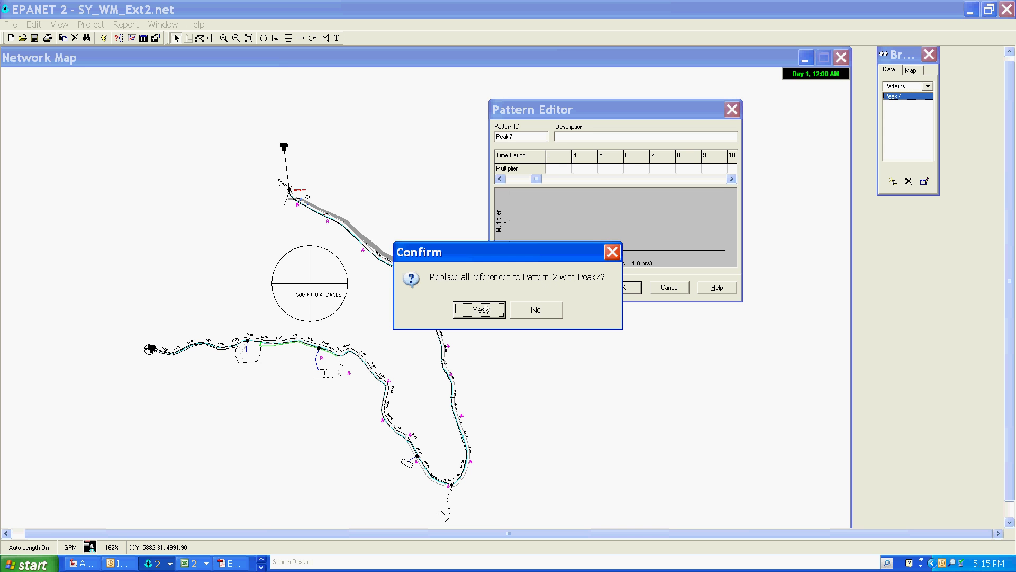
left_click(536, 311)
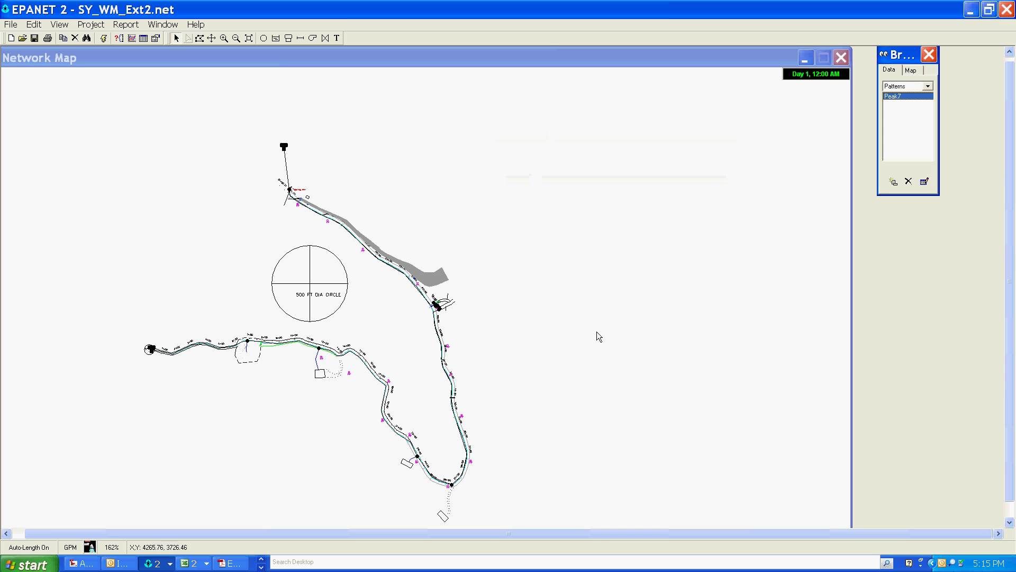
Step: Set the Pattern Time Step under Options > Times to 0.5 hours
left_click(927, 87)
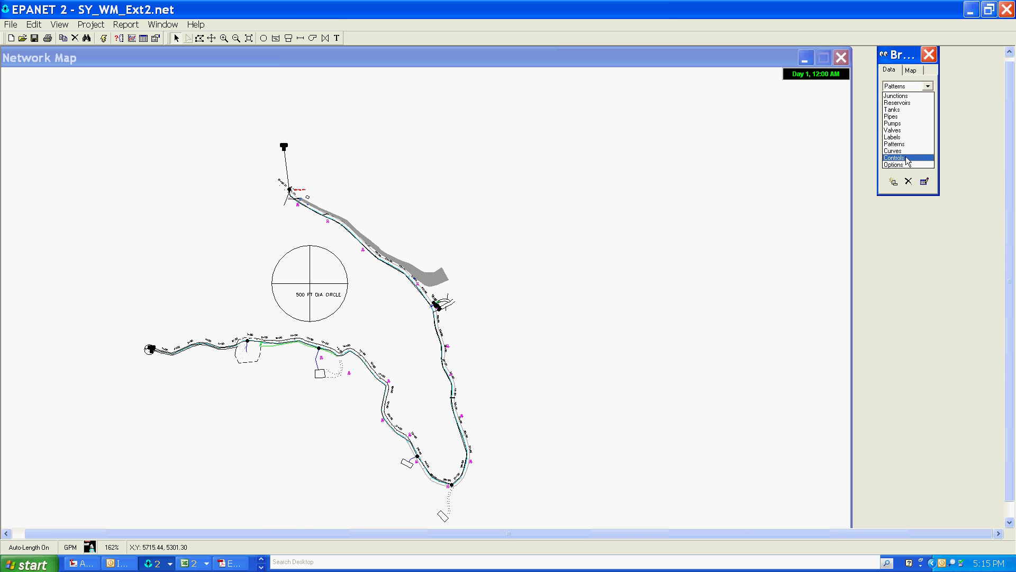
left_click(906, 164)
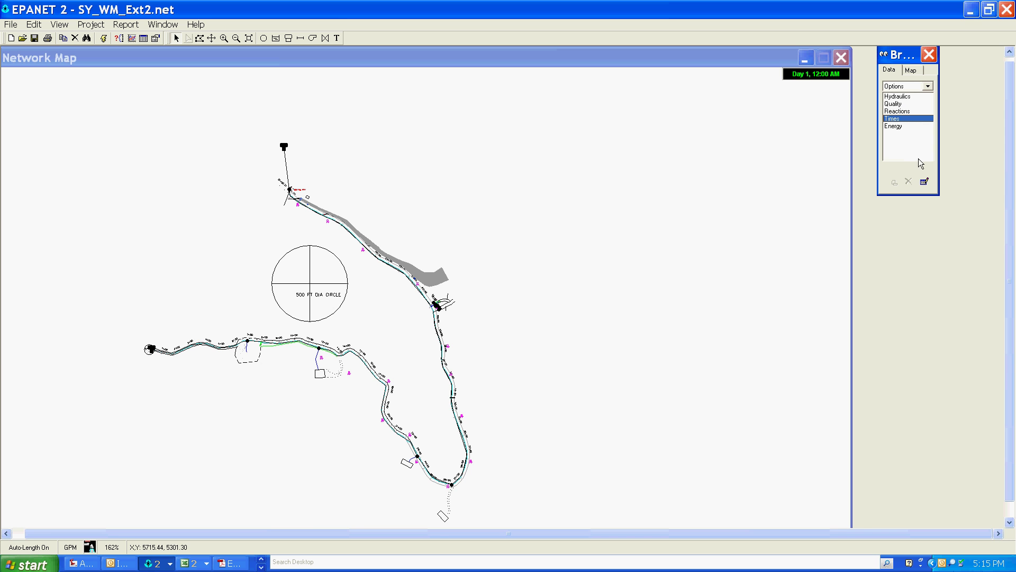
left_click(925, 182)
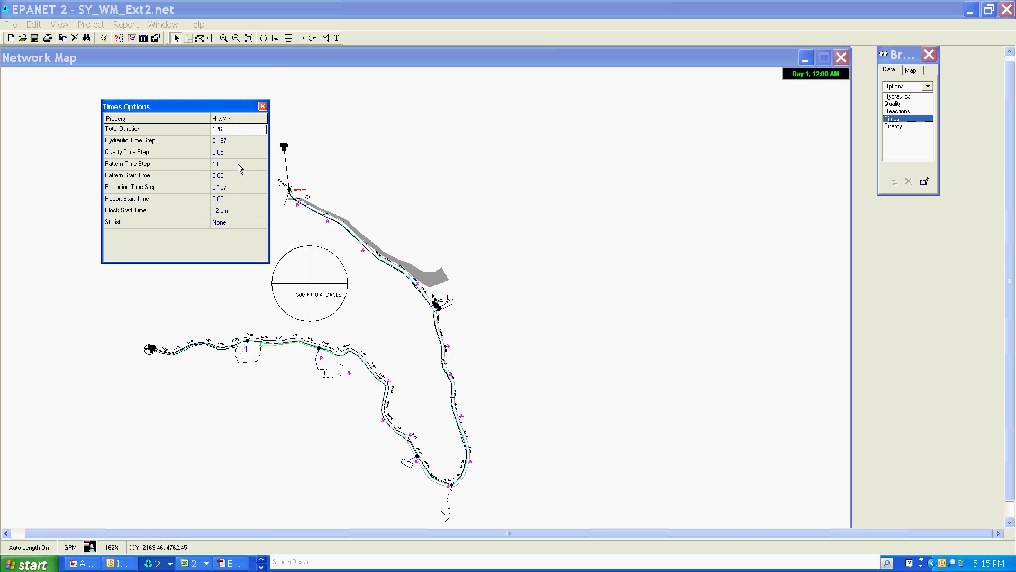
left_click(220, 165)
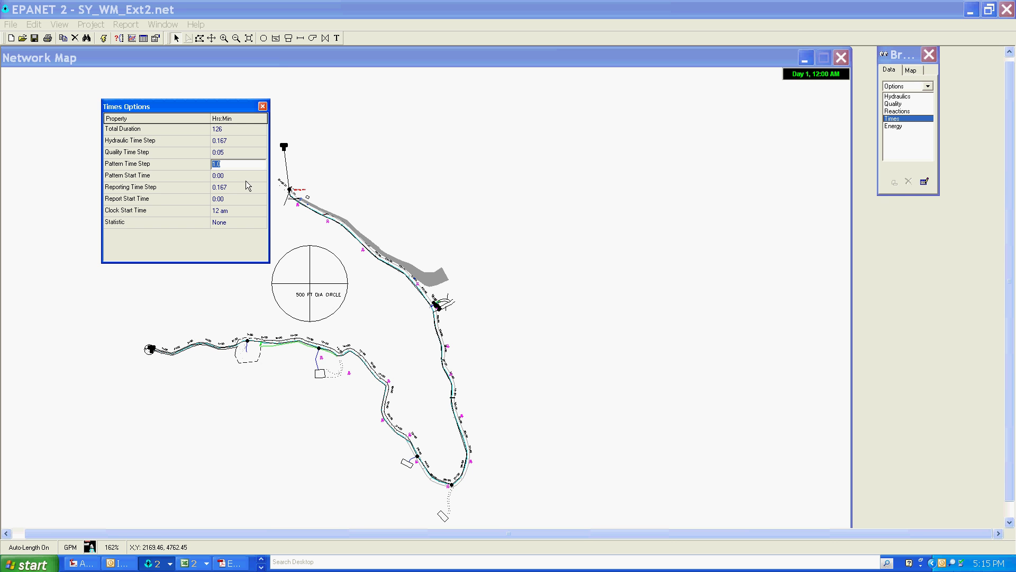
type("0.5")
left_click(263, 106)
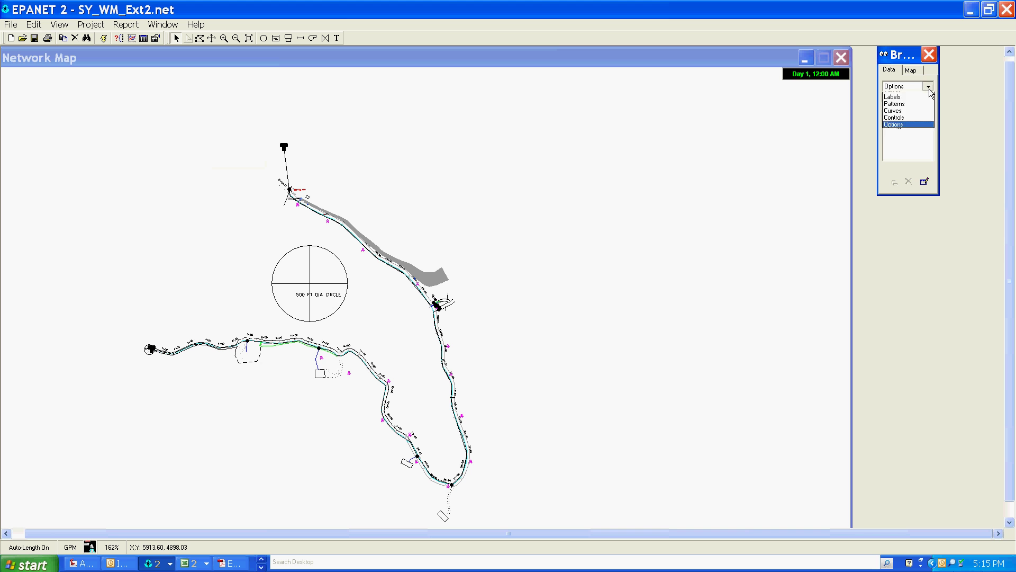
Step: Reopen the Peak7 pattern from the Patterns list for editing
left_click(928, 86)
left_click(916, 145)
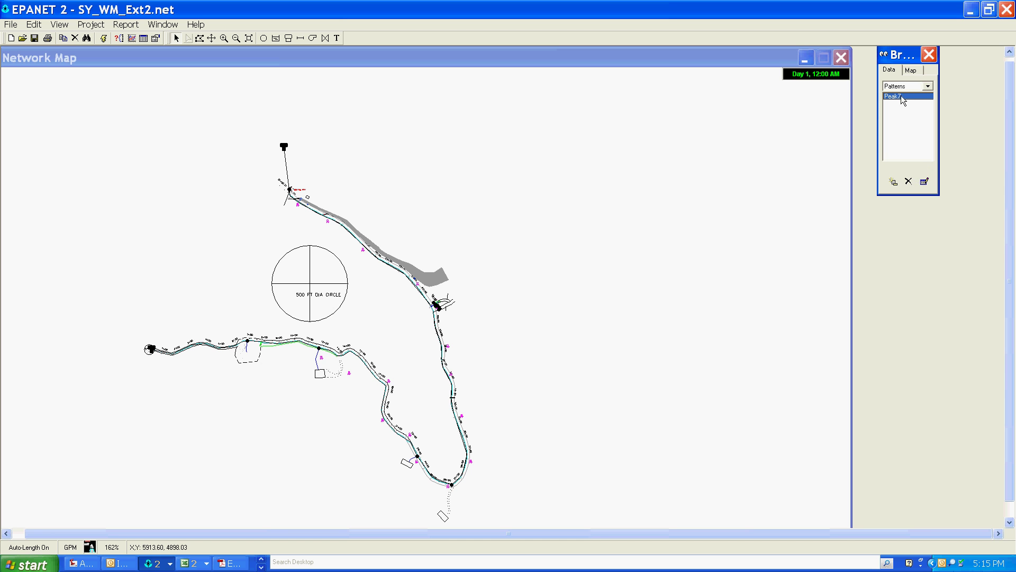
left_click(925, 180)
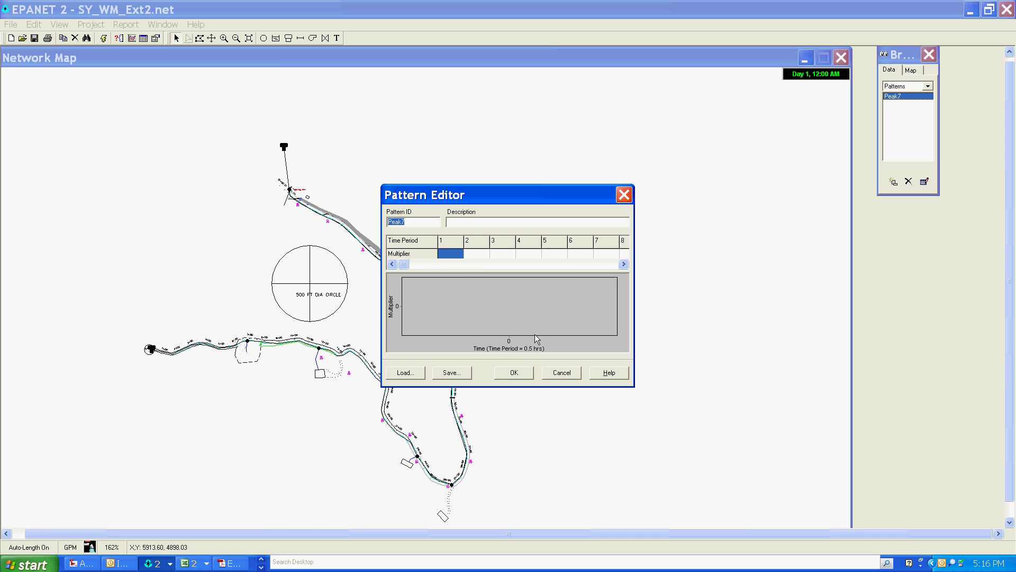
Step: Change the Pattern Time Step to 0.167 and return to the Patterns list
left_click(521, 375)
left_click(928, 86)
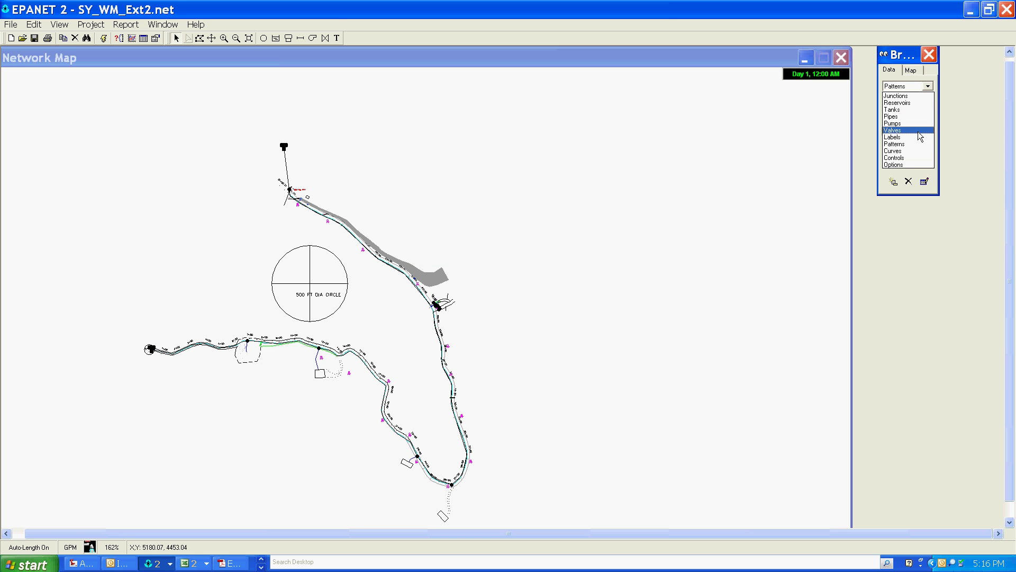
left_click(906, 164)
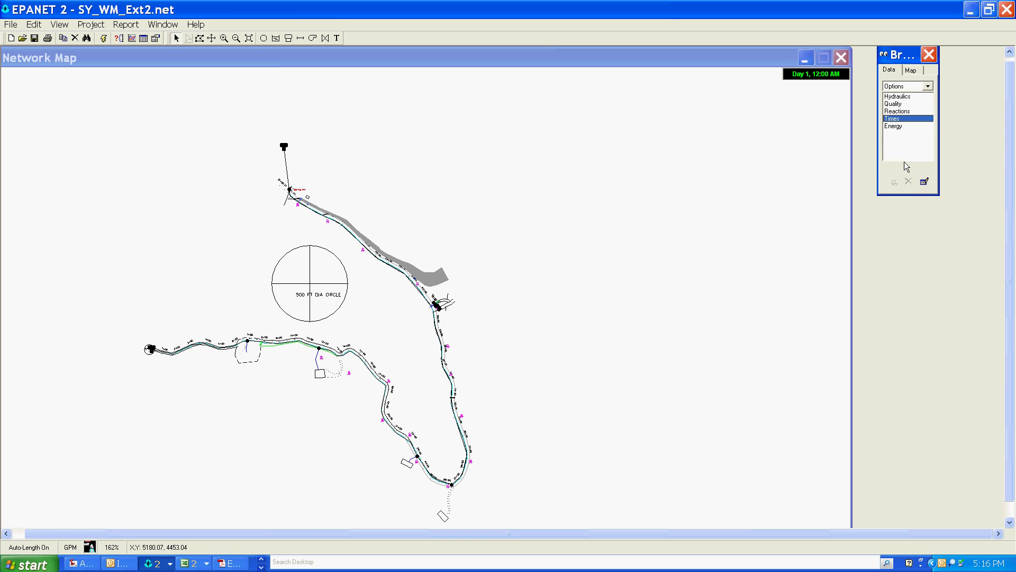
left_click(924, 181)
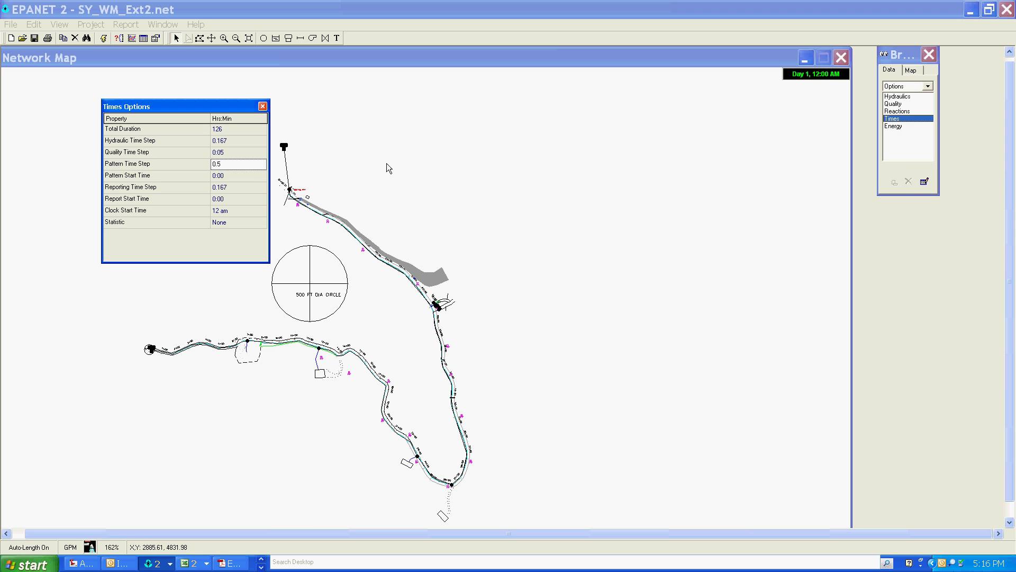
left_click(251, 168)
type("0.167")
left_click(263, 106)
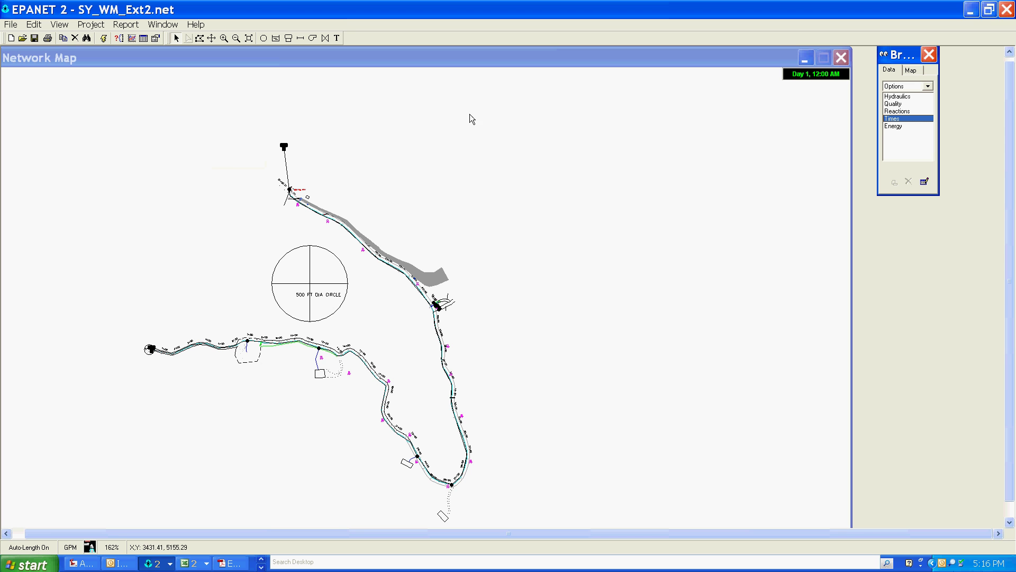
left_click(930, 85)
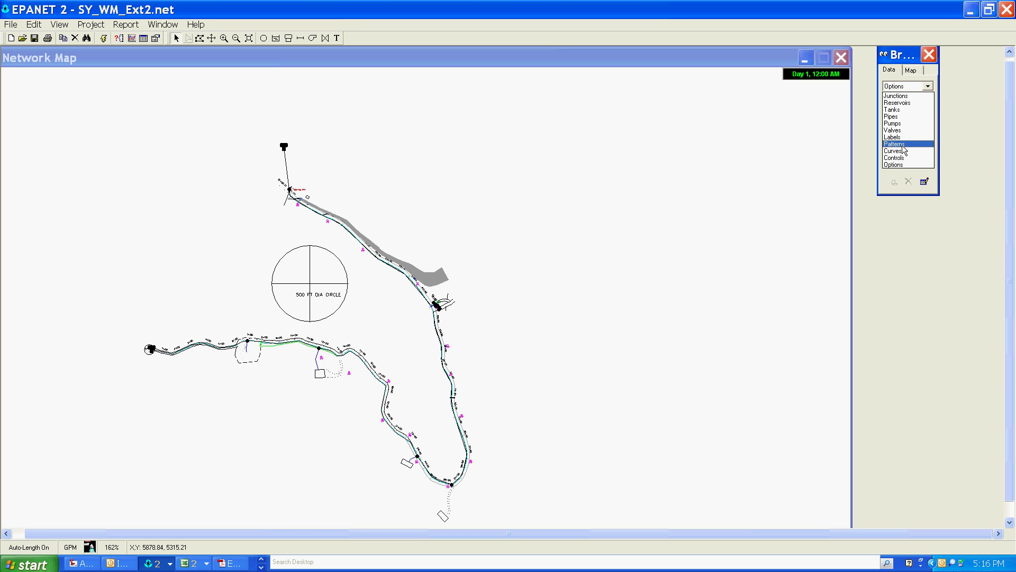
left_click(909, 142)
Step: Reopen Peak7 in the Pattern Editor and restore its pattern ID to Peak7
left_click(925, 181)
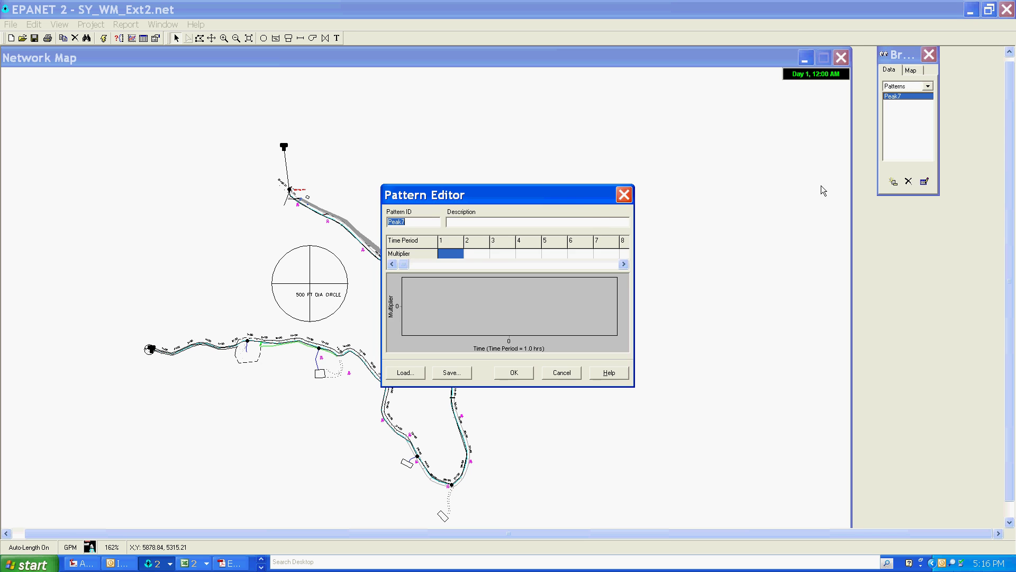
left_click_drag(580, 199, 583, 82)
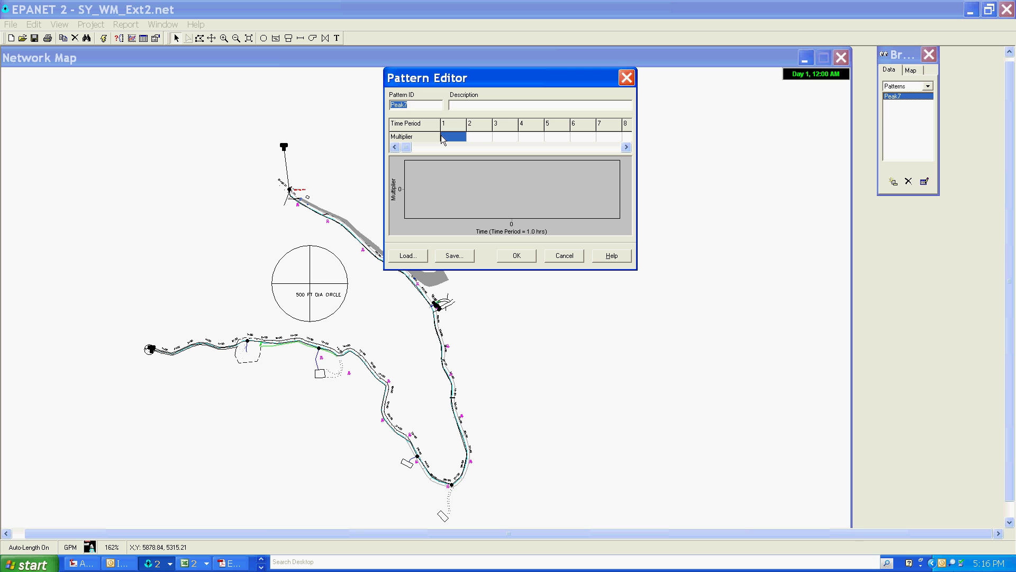
type(".1")
key("BackSpace")
type("Peak7")
Step: Enter multipliers 0.1, 0.2, 0.4, 1.0, 7 and 1.5 for periods 1–6
left_click(454, 137)
left_click(478, 138)
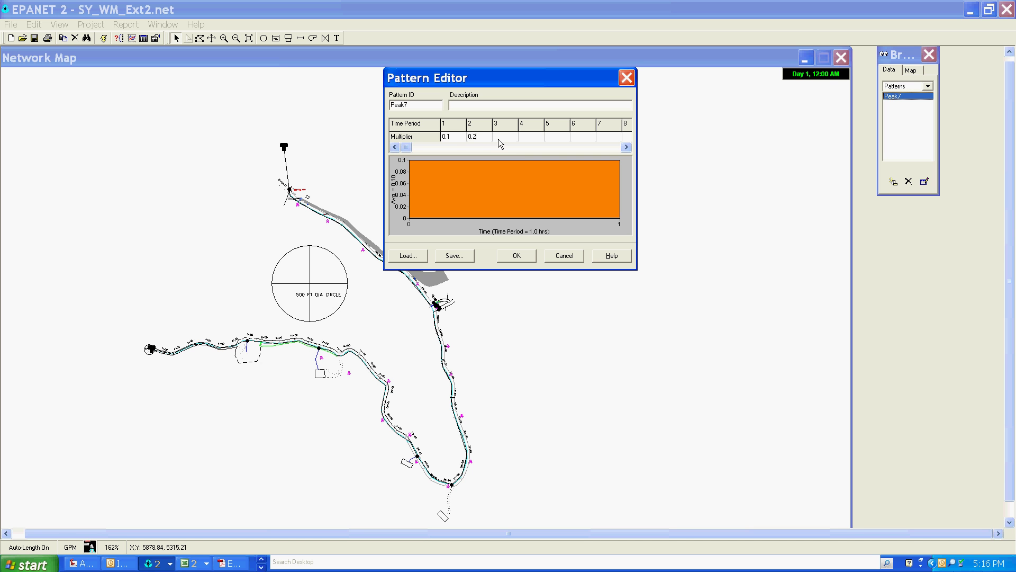
type("0.2")
left_click(497, 139)
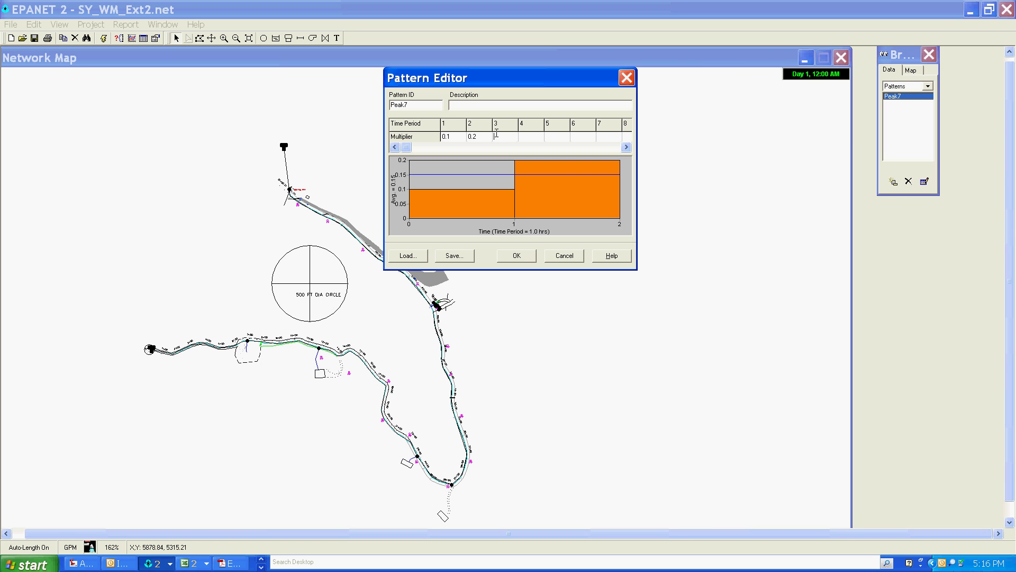
type("0.4")
left_click(523, 134)
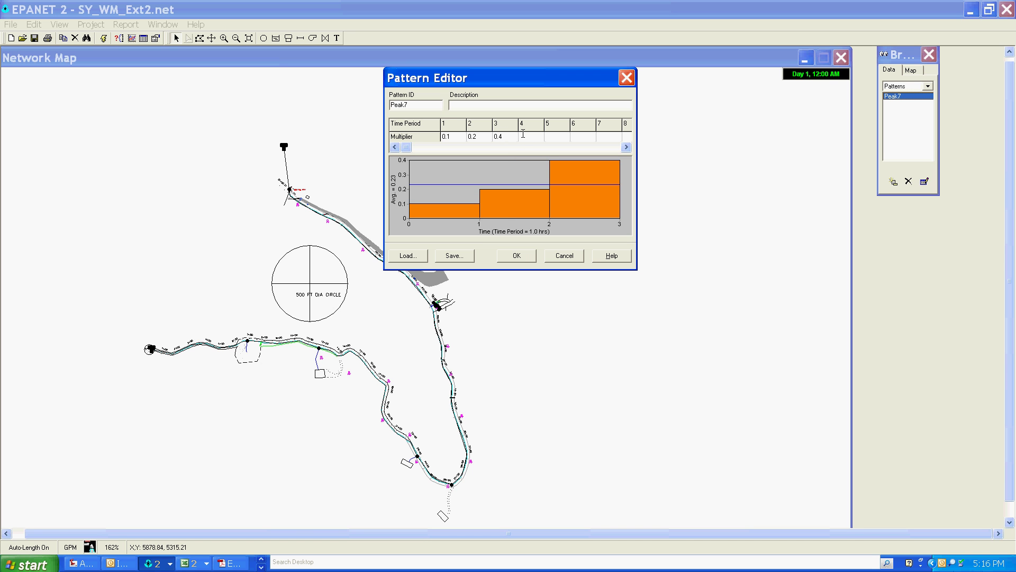
type("1.0")
left_click(562, 135)
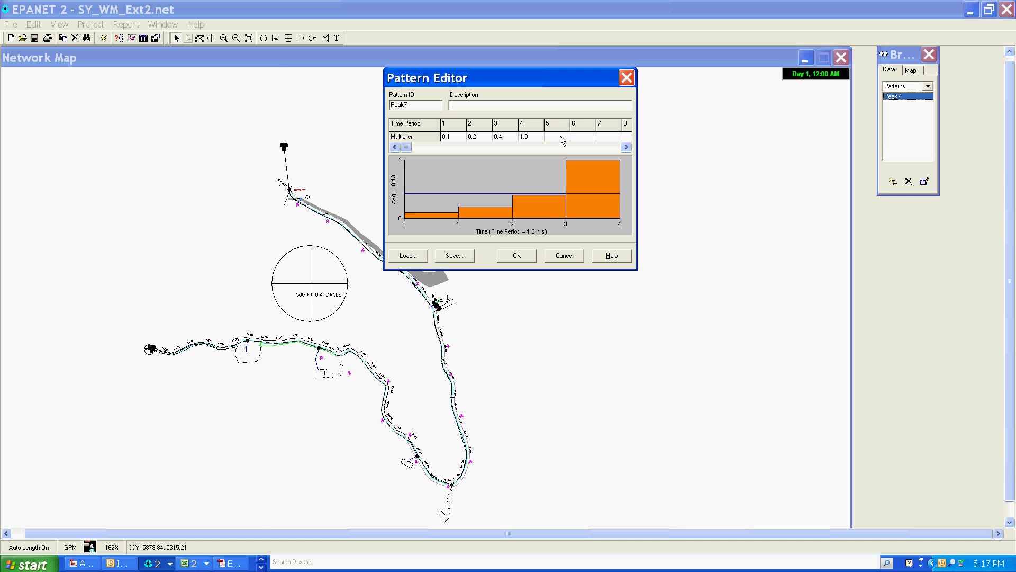
type("7")
left_click(584, 138)
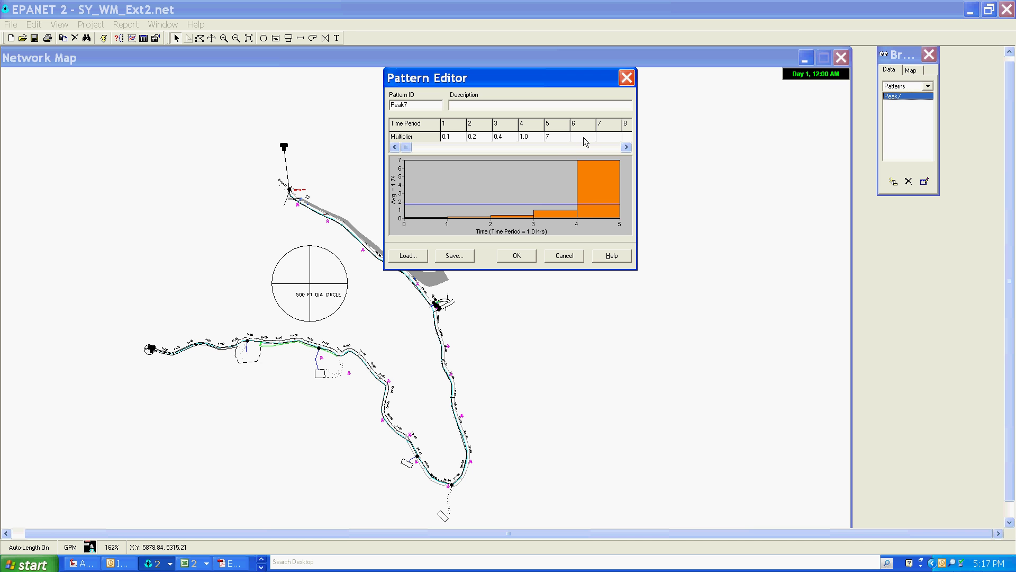
type("1.5")
key("Return")
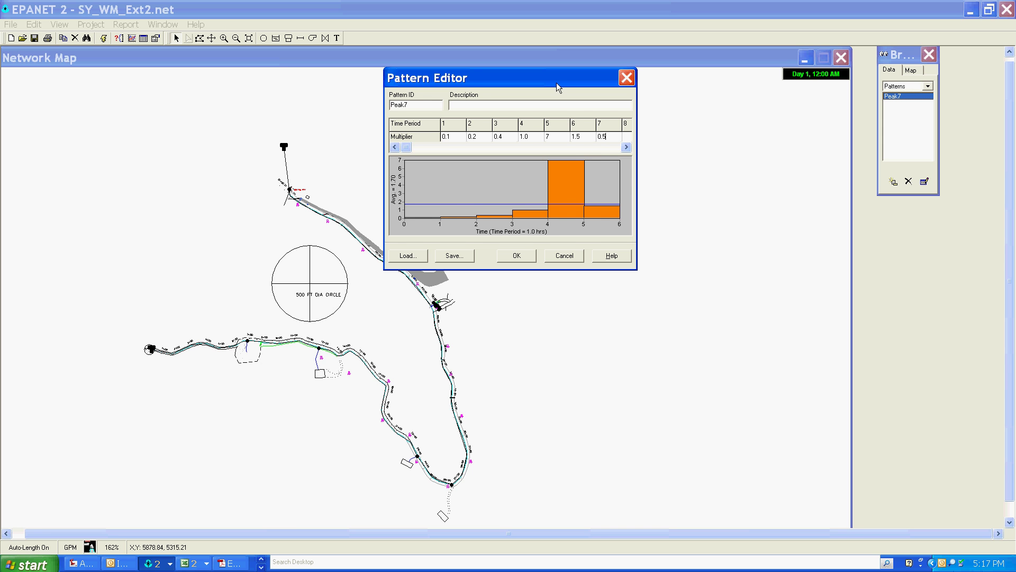
Step: Enter multipliers 0.5, 0.2, 0.8, 1.7 and 1 for periods 7–11
left_click_drag(557, 82, 557, 108)
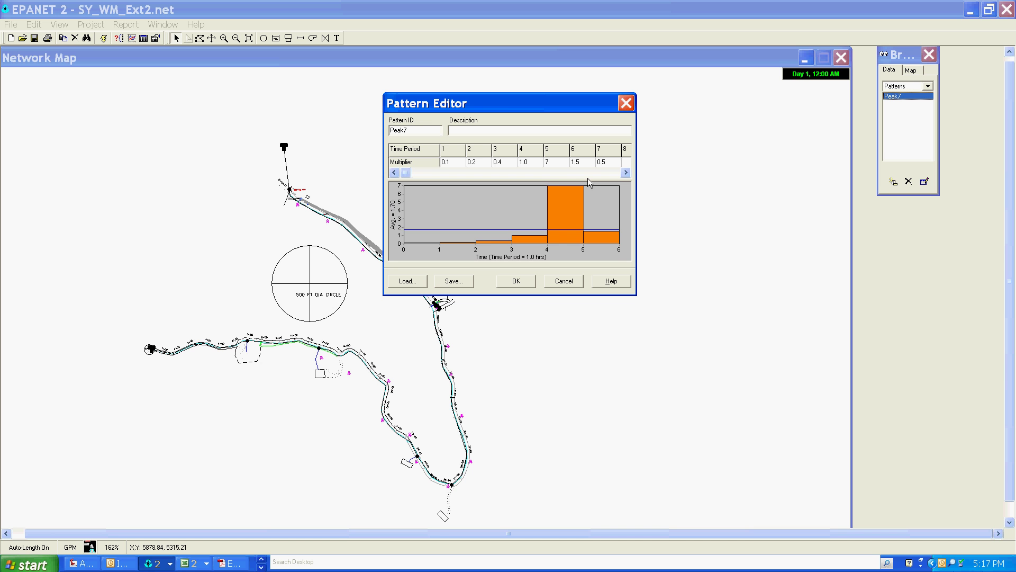
key("Tab")
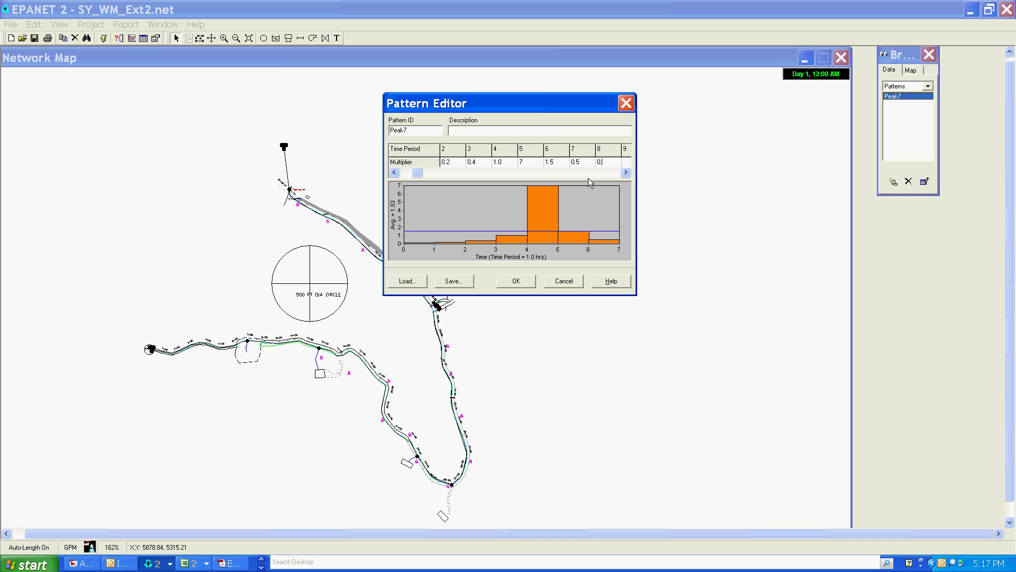
key("Tab")
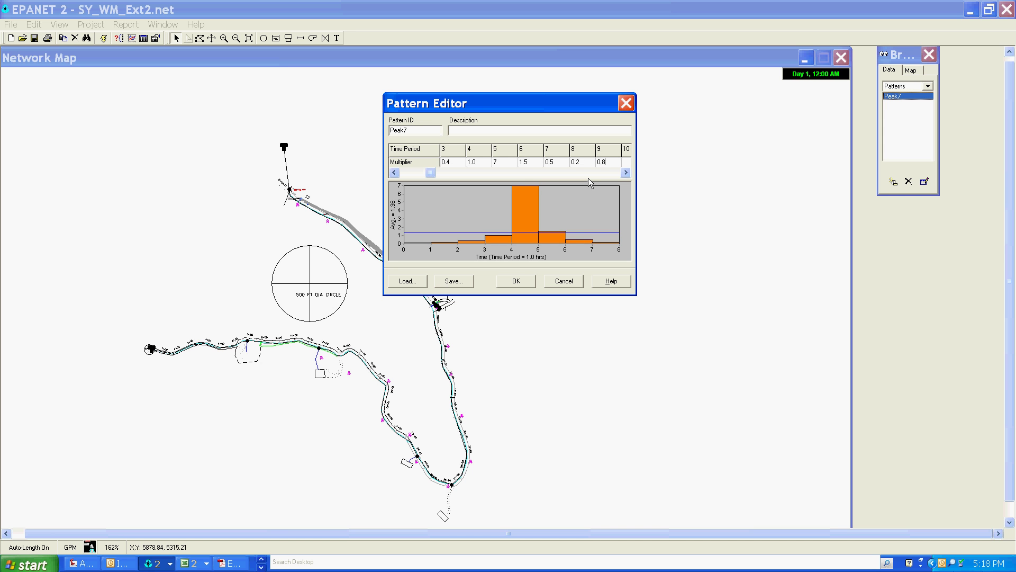
key("Tab")
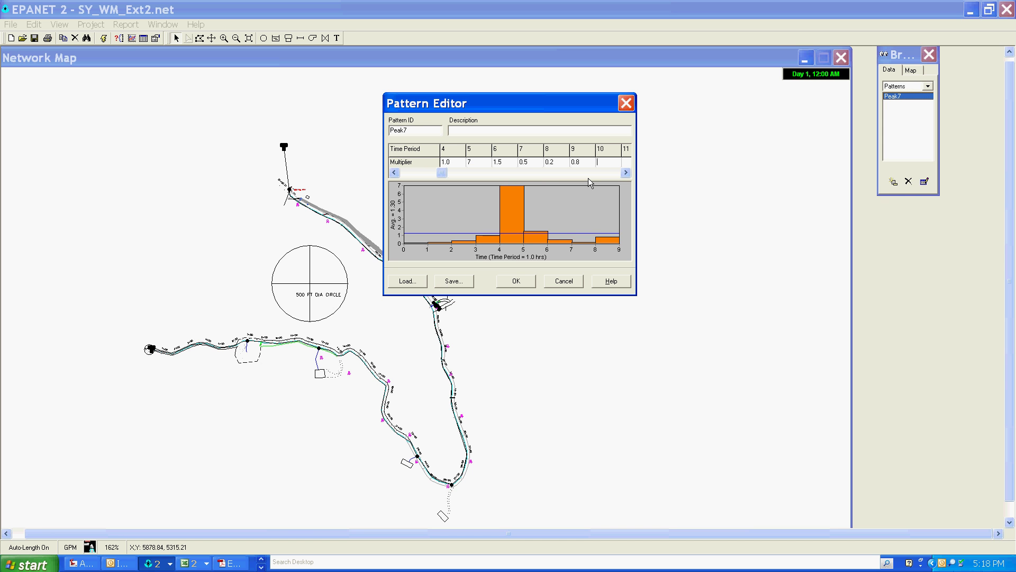
key("Tab")
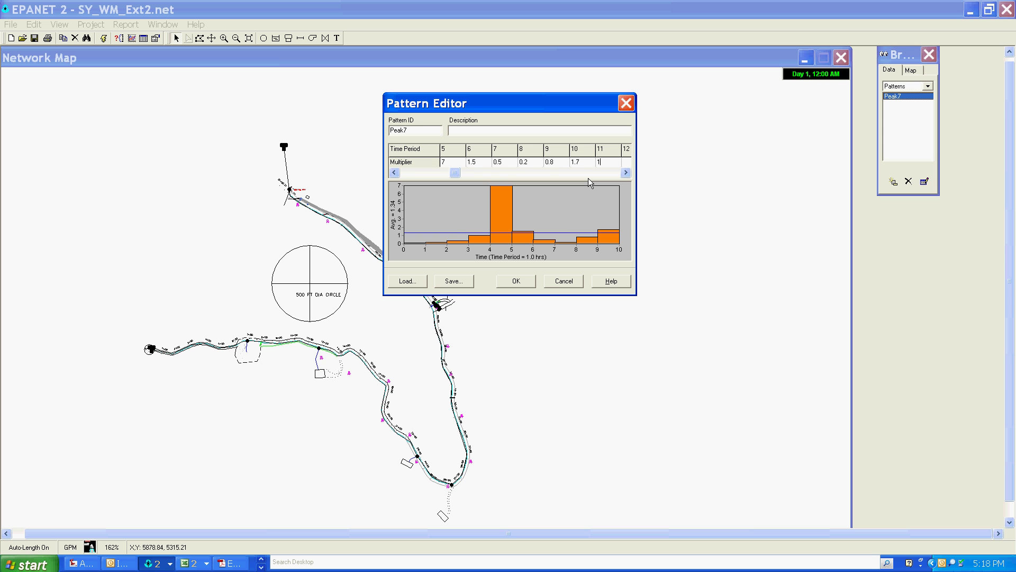
type("1")
key("Tab")
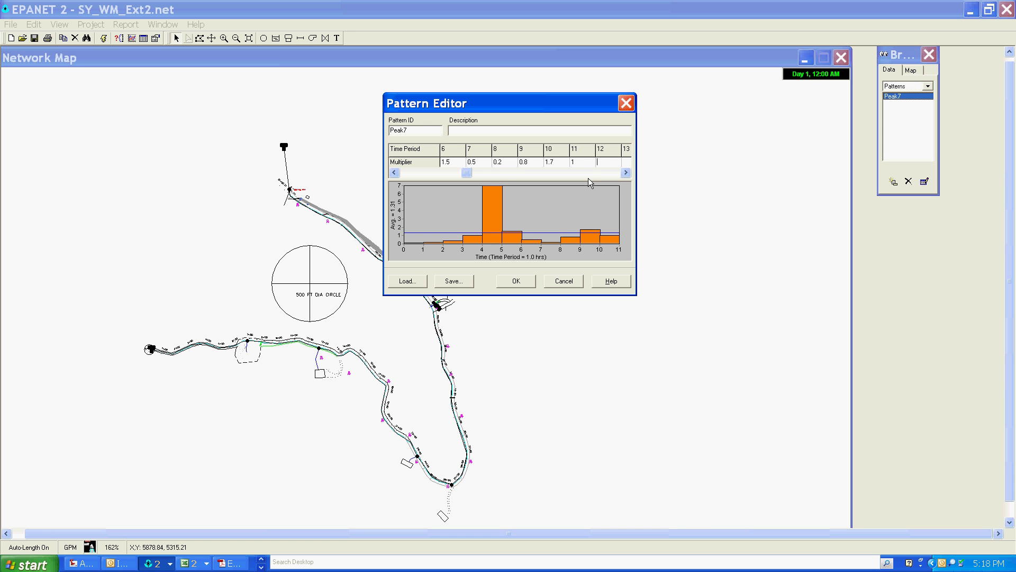
Step: Enter multipliers 0.2, 0.2, 0.1, 0.3, 1.7, 1 and 0.1 for periods 12–18
type("0.2")
key("Tab")
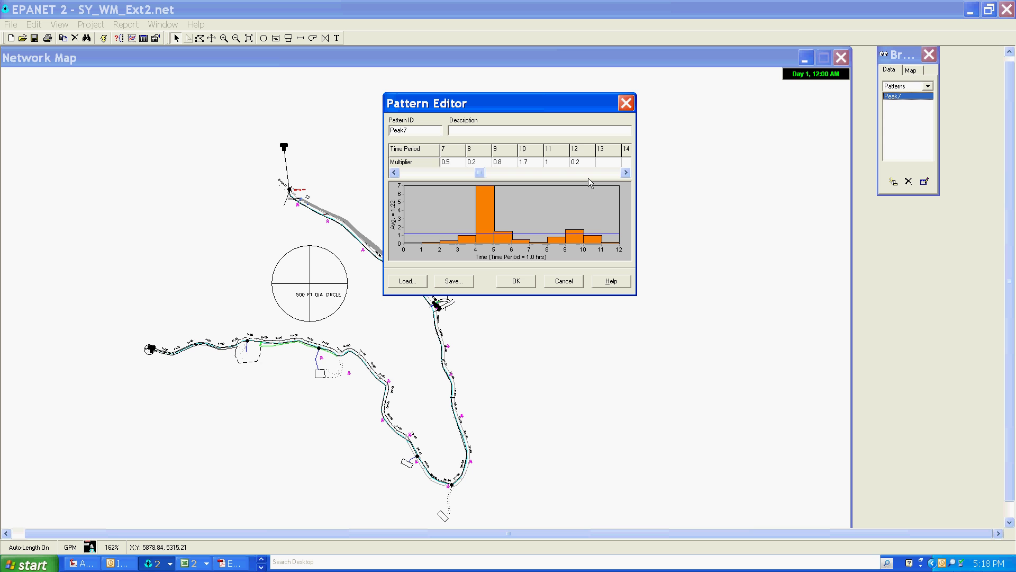
key("Tab")
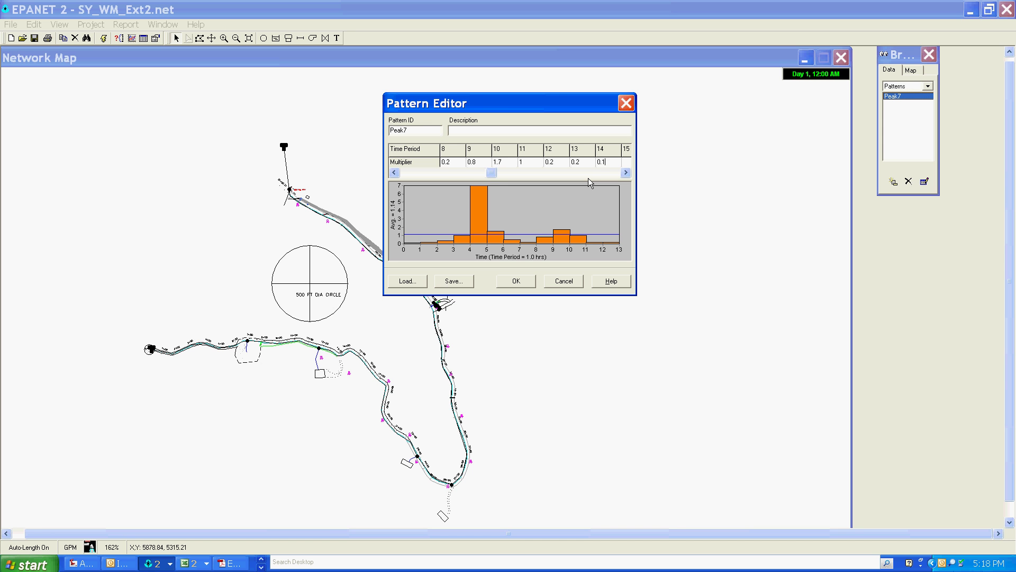
key("Tab")
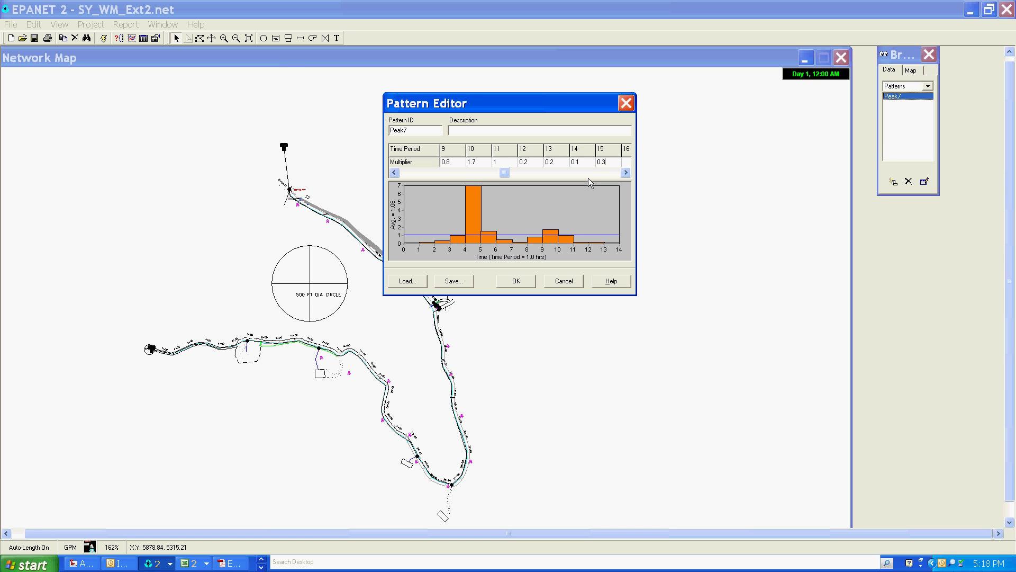
key("Tab")
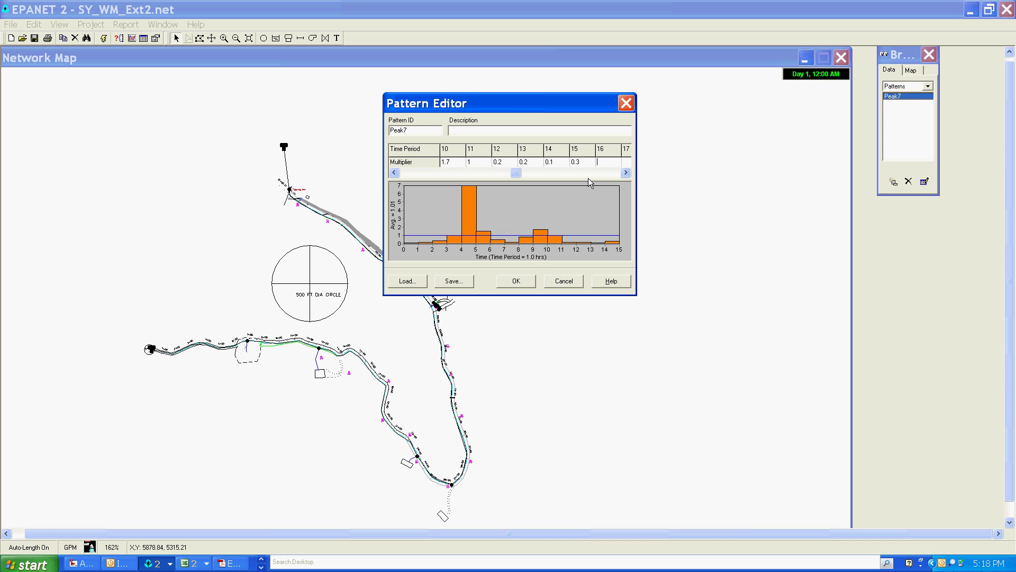
key("Tab")
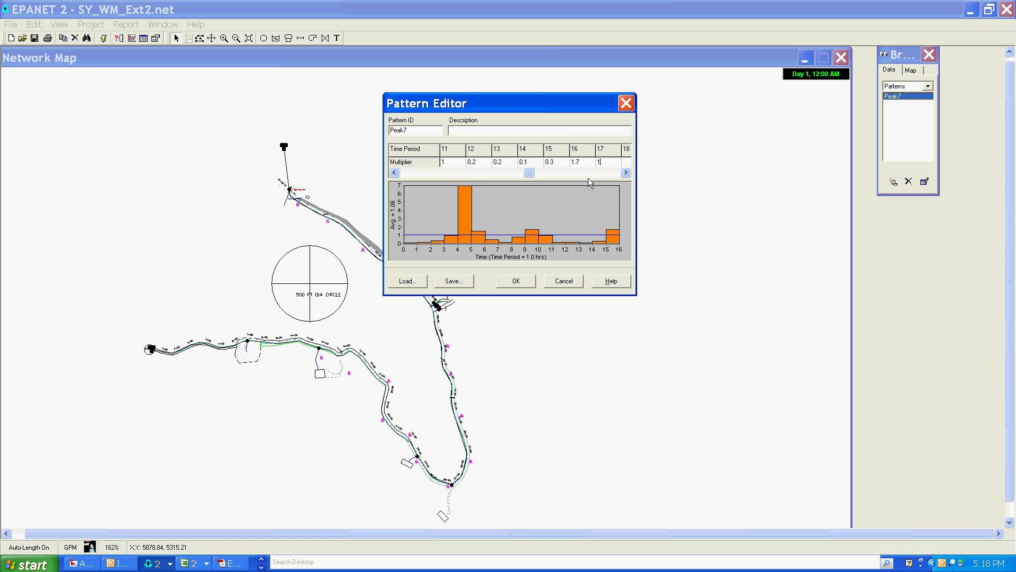
key("Tab")
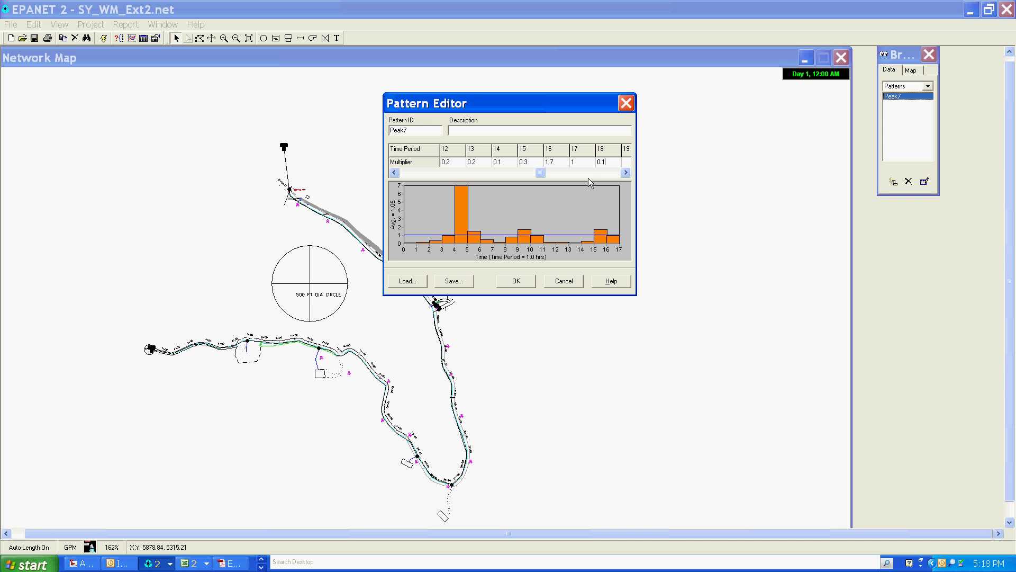
key("Return")
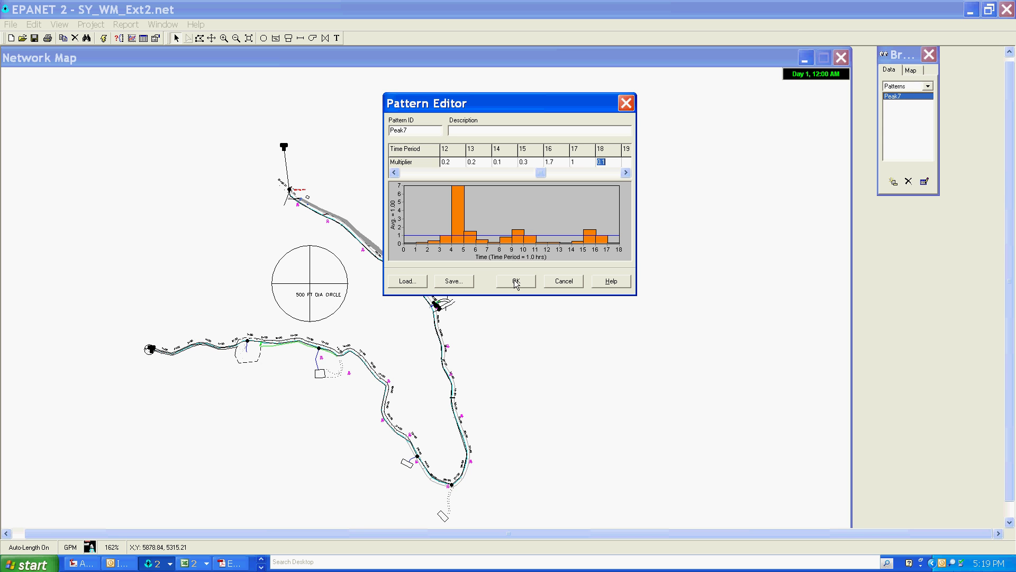
Step: Save the Peak7 pattern to the file Peak7.pat and answer the overwrite prompt
left_click(454, 282)
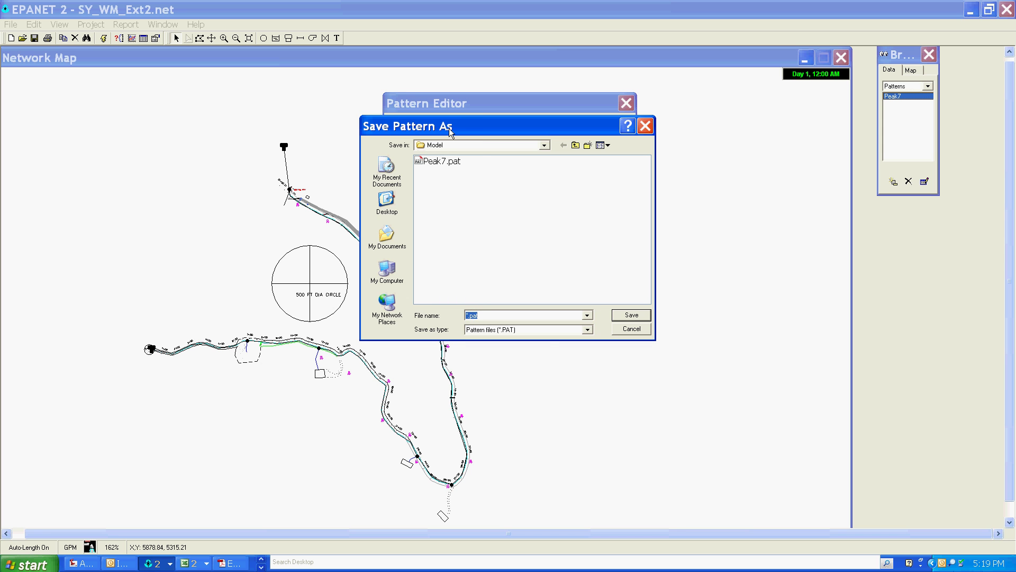
left_click_drag(449, 128, 515, 148)
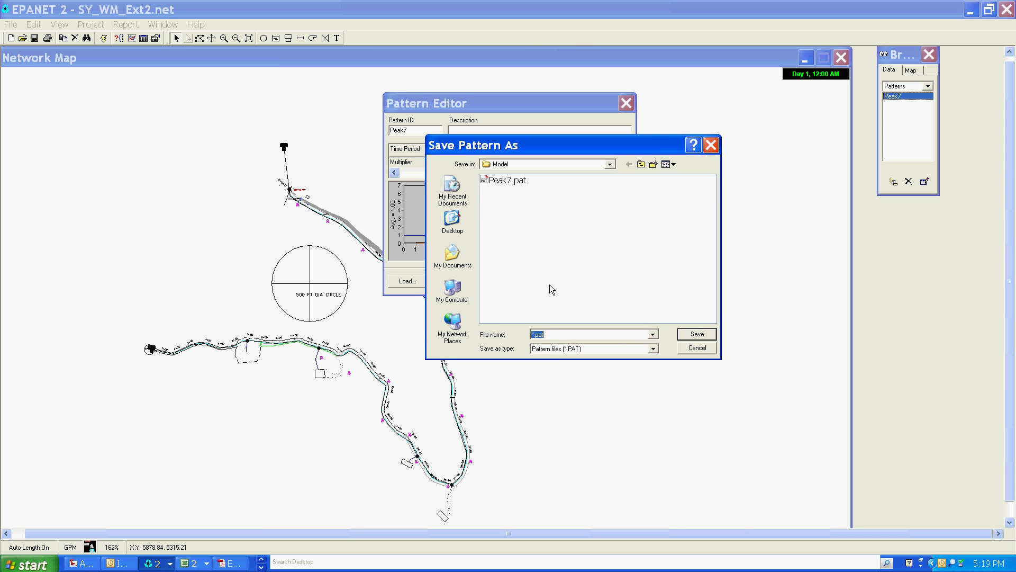
left_click(532, 333)
type("Peak7")
left_click(694, 337)
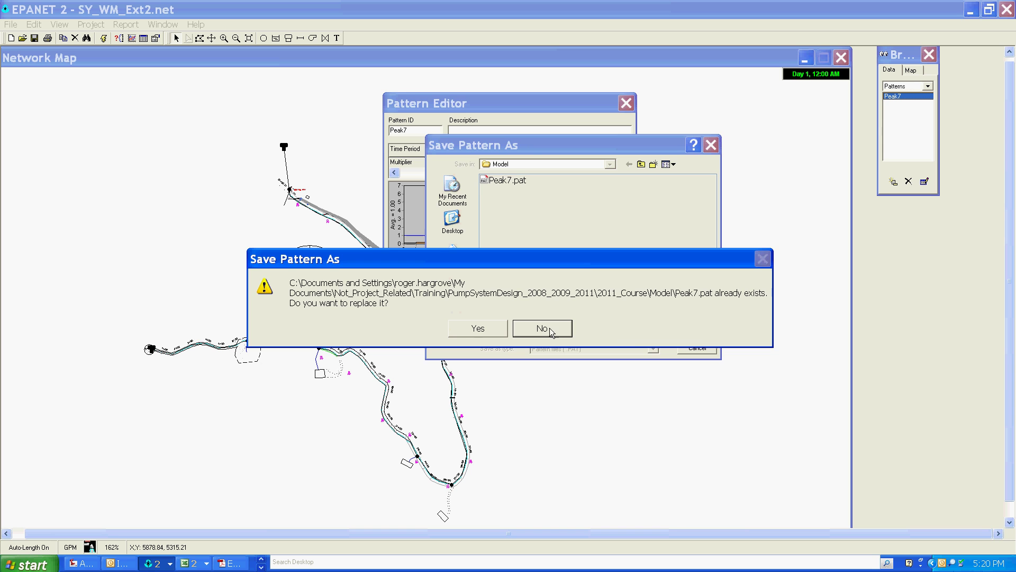
left_click(480, 335)
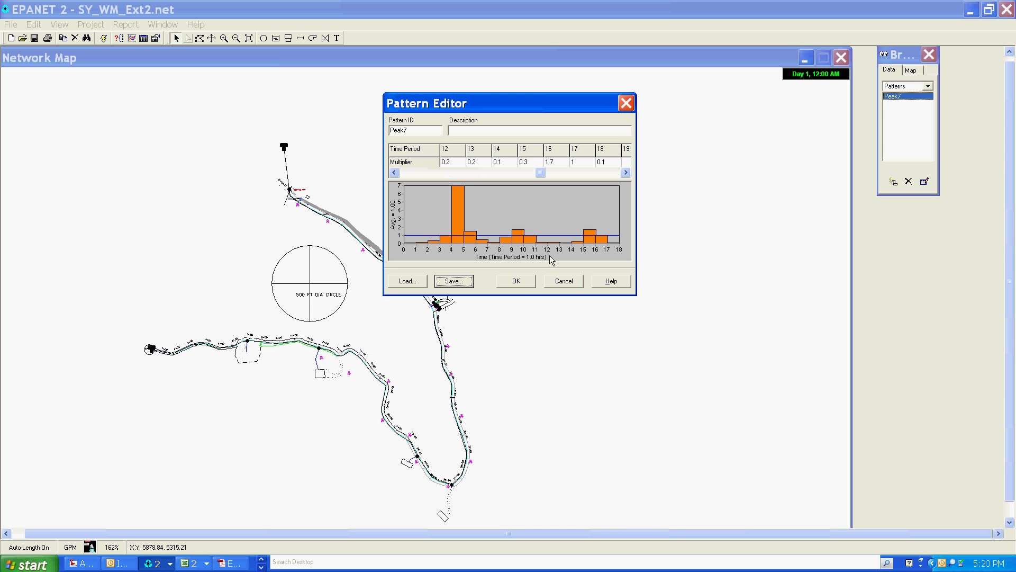
Step: Close the Pattern Editor and view junction properties for Hm1, Hm2, Hm3, then Hm4
left_click(516, 281)
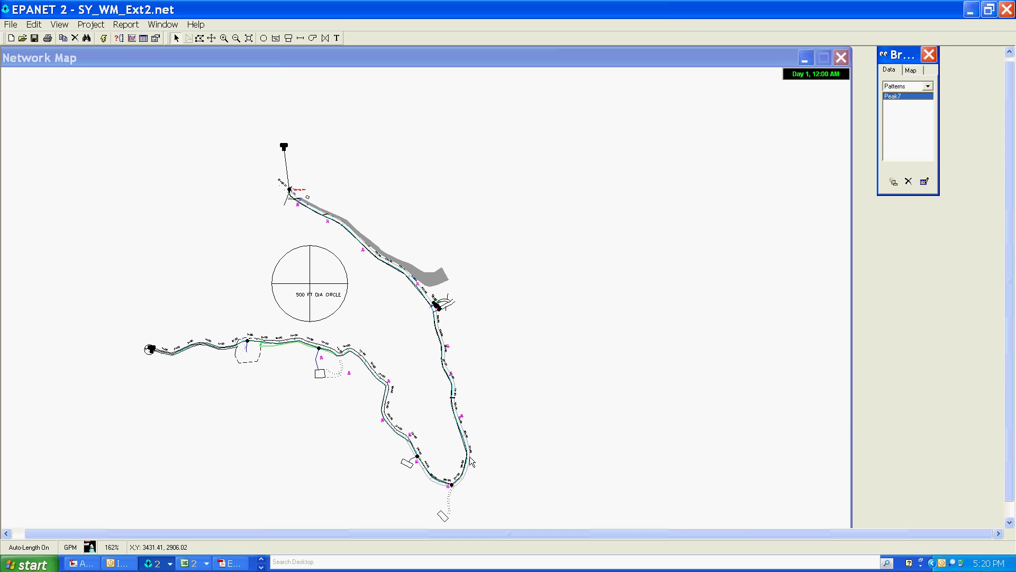
double_click(452, 485)
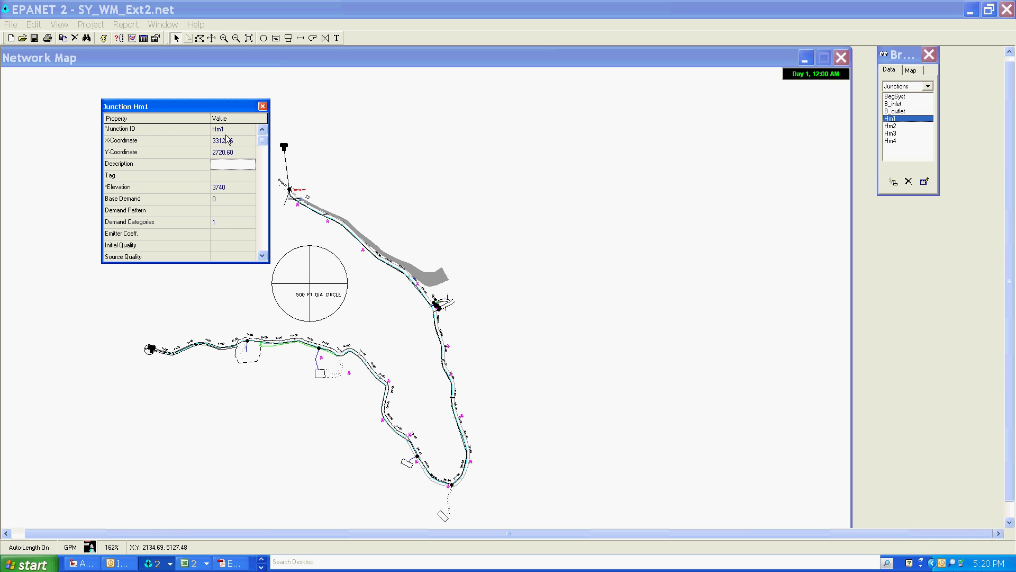
left_click_drag(224, 103, 209, 81)
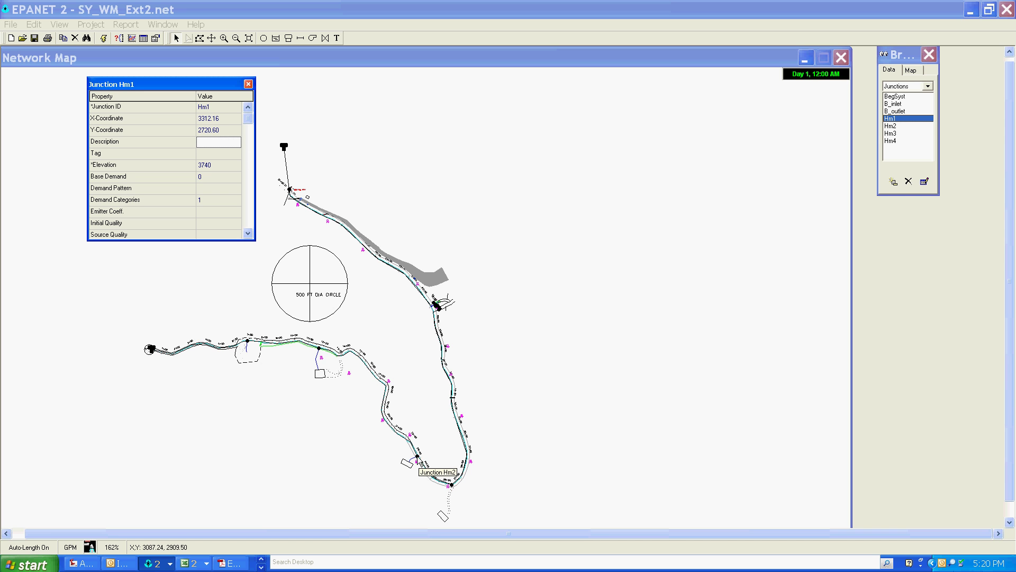
left_click(418, 456)
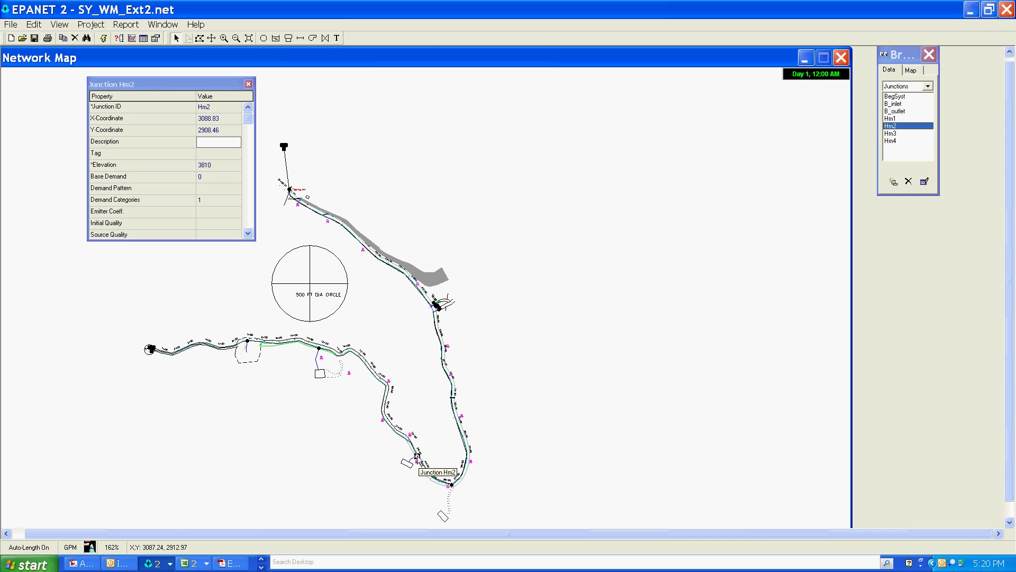
left_click(318, 348)
left_click(247, 341)
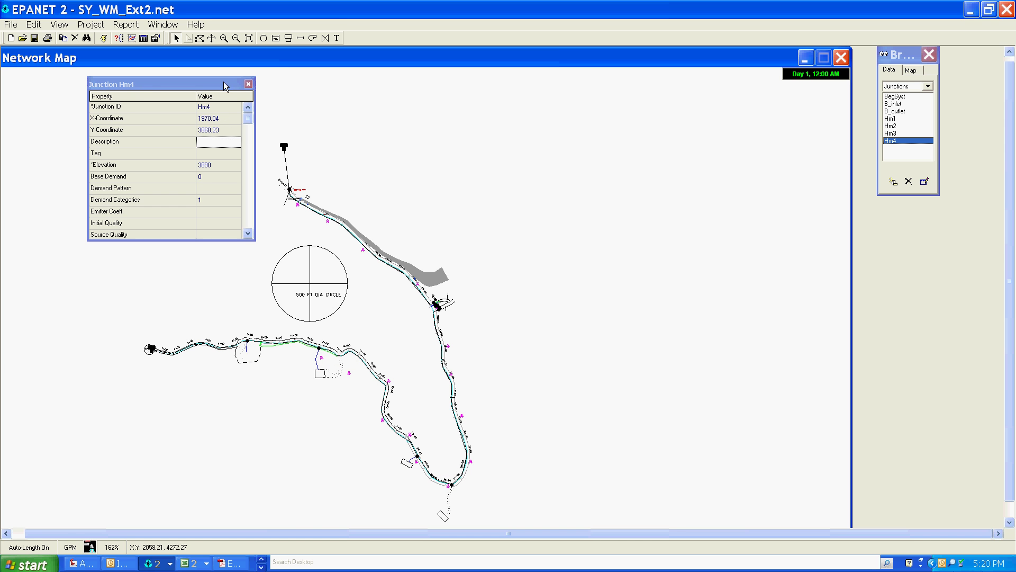
left_click_drag(223, 81, 217, 122)
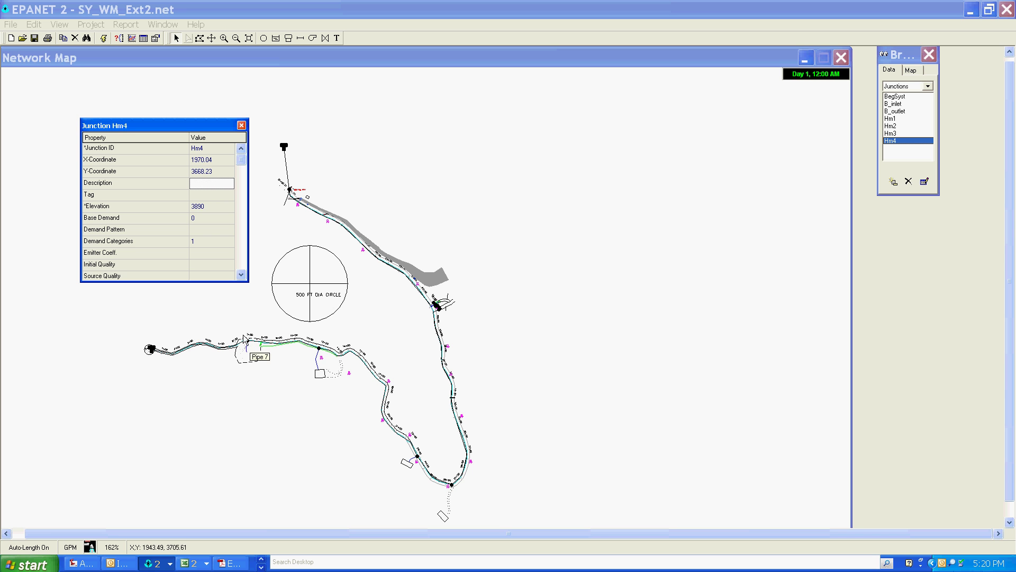
Step: Enter Peak7 as Hm4's demand pattern, then paste it into Hm3, Hm2 and Hm1
left_click(212, 232)
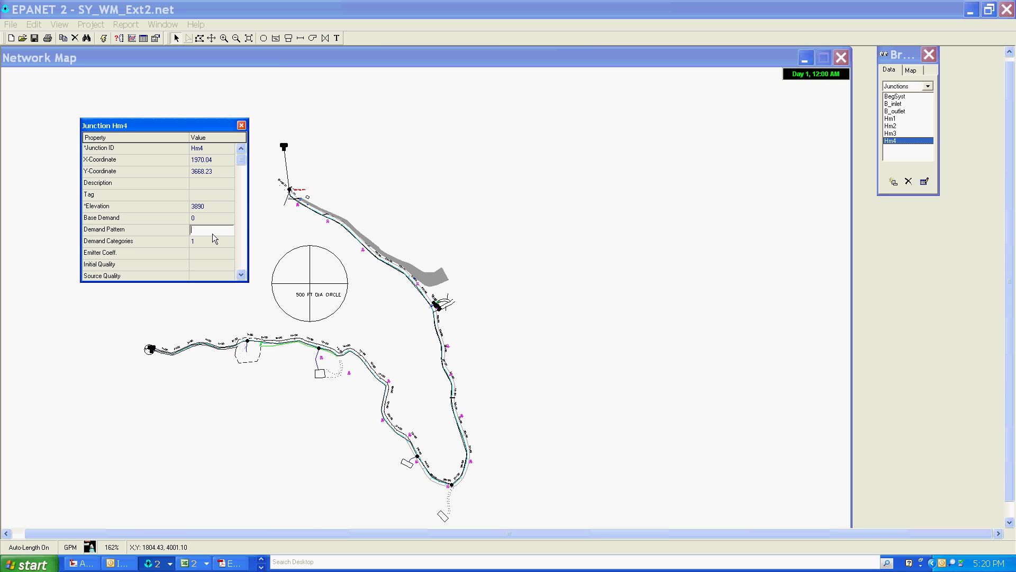
type("Peak7")
left_click_drag(214, 228, 180, 228)
key("ctrl+c")
left_click(318, 349)
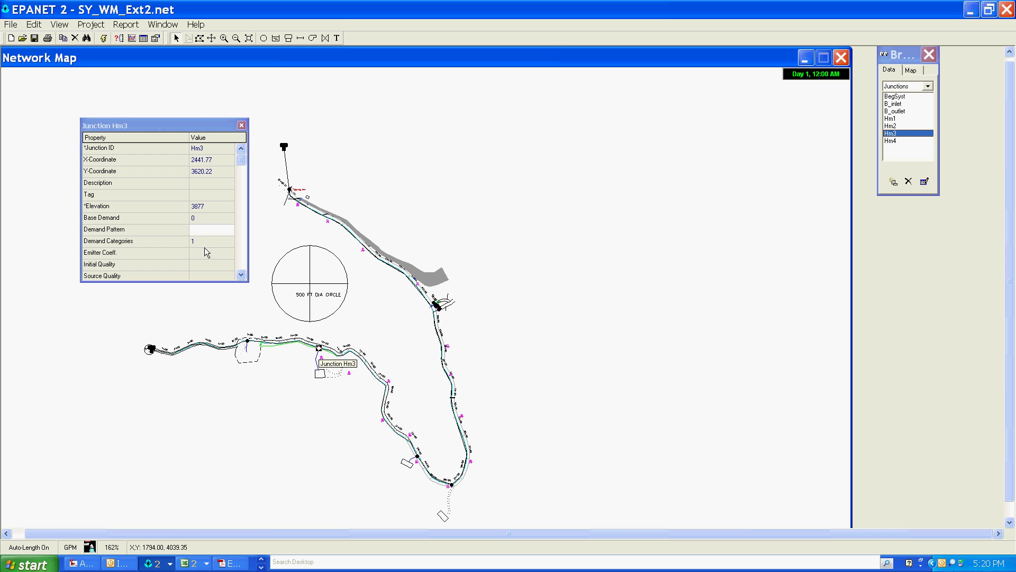
key("ctrl+v")
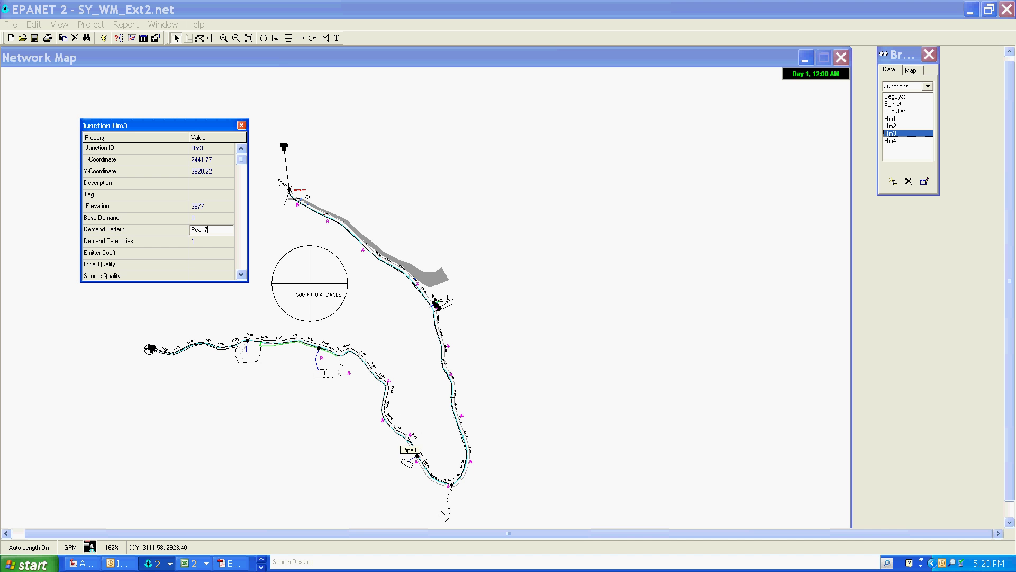
left_click(418, 456)
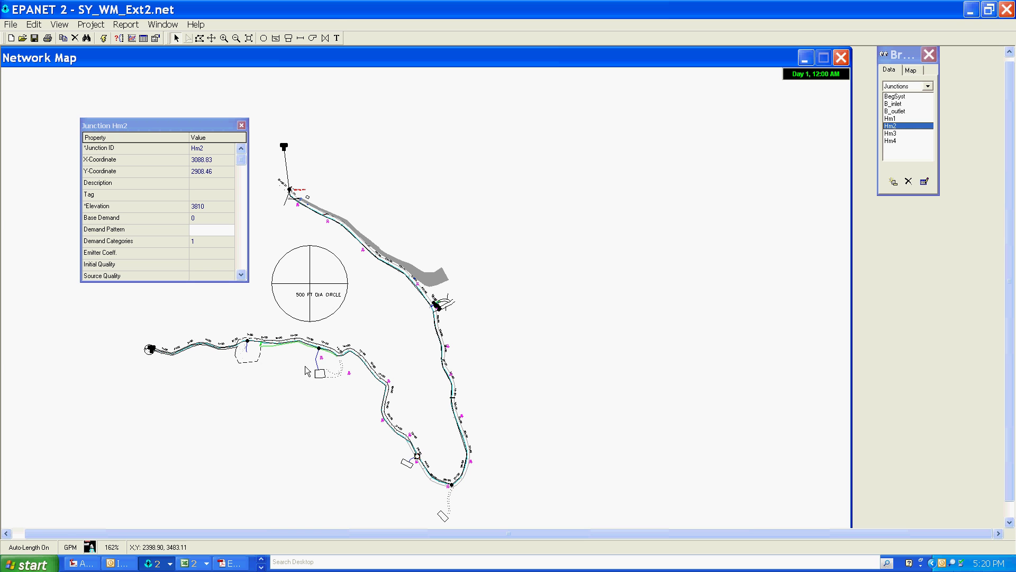
left_click(214, 231)
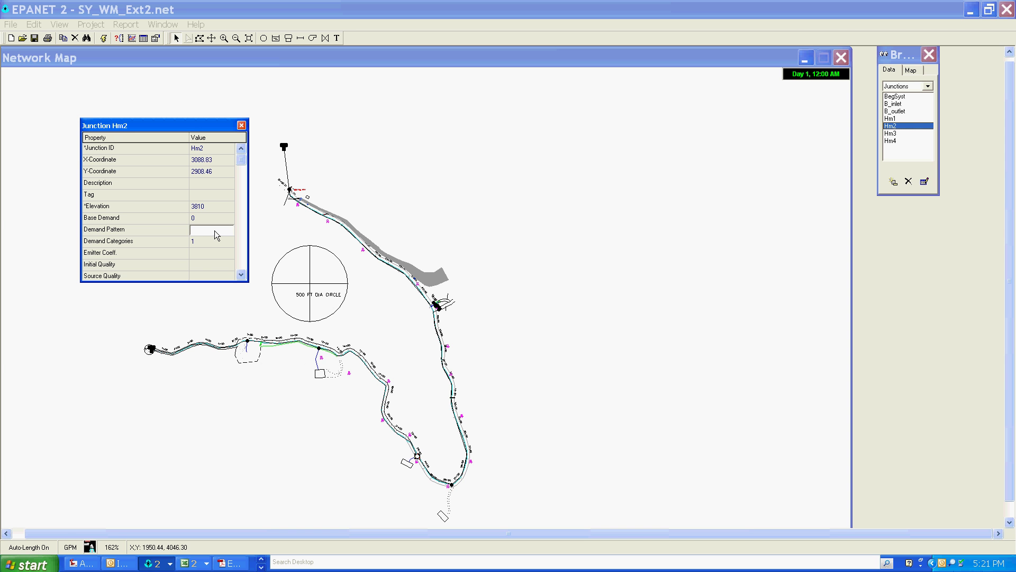
key("ctrl+v")
left_click(451, 484)
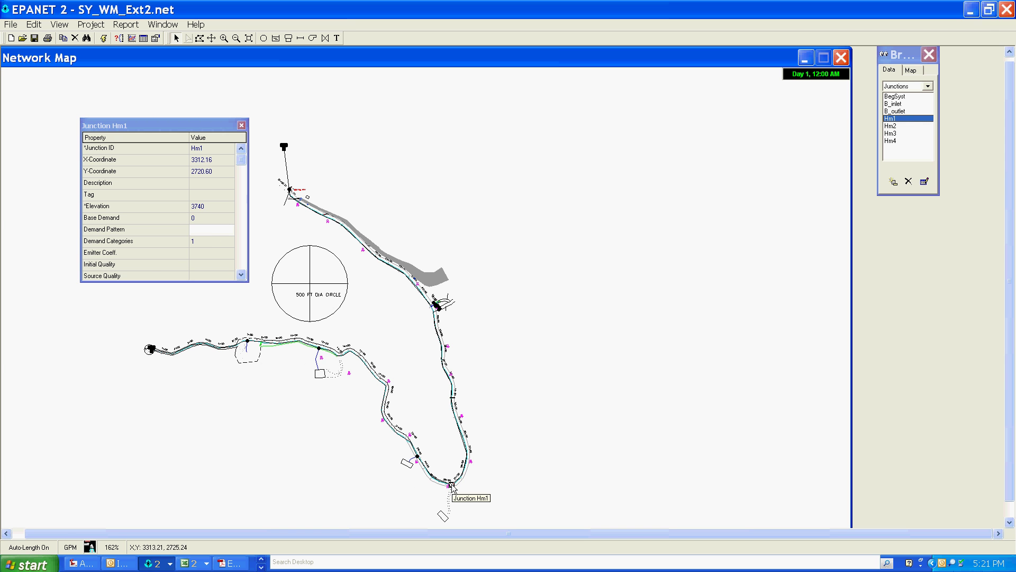
left_click(228, 227)
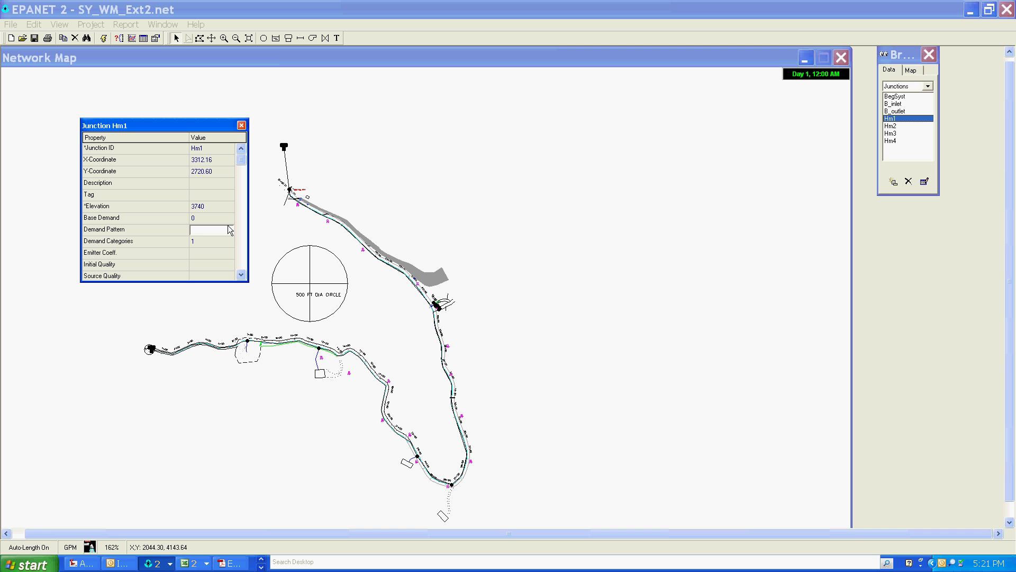
key("ctrl+v")
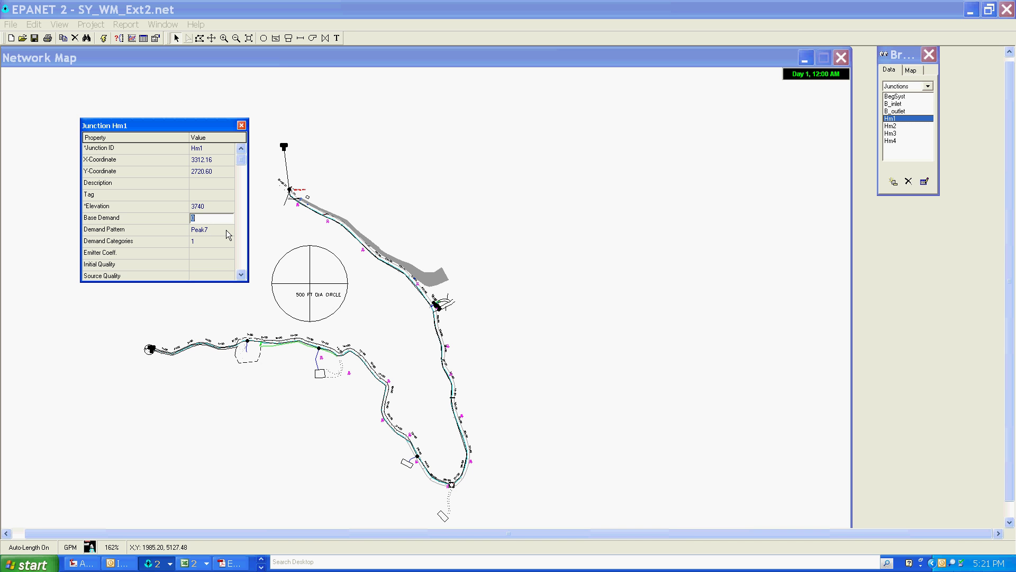
Step: Set the base demand of junctions Hm1 and Hm2 to 0.35
type("0.35")
double_click(202, 219)
left_click(418, 455)
left_click(204, 218)
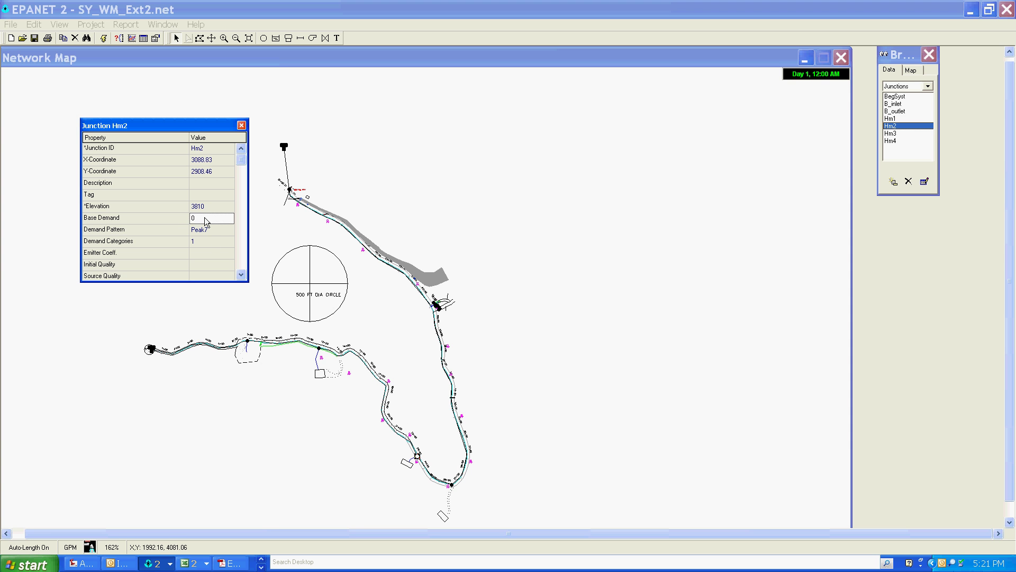
left_click(204, 219)
type("0.35")
key("Return")
Step: Set the base demand of junctions Hm3 and Hm4 to 0.35
left_click(320, 350)
left_click(221, 219)
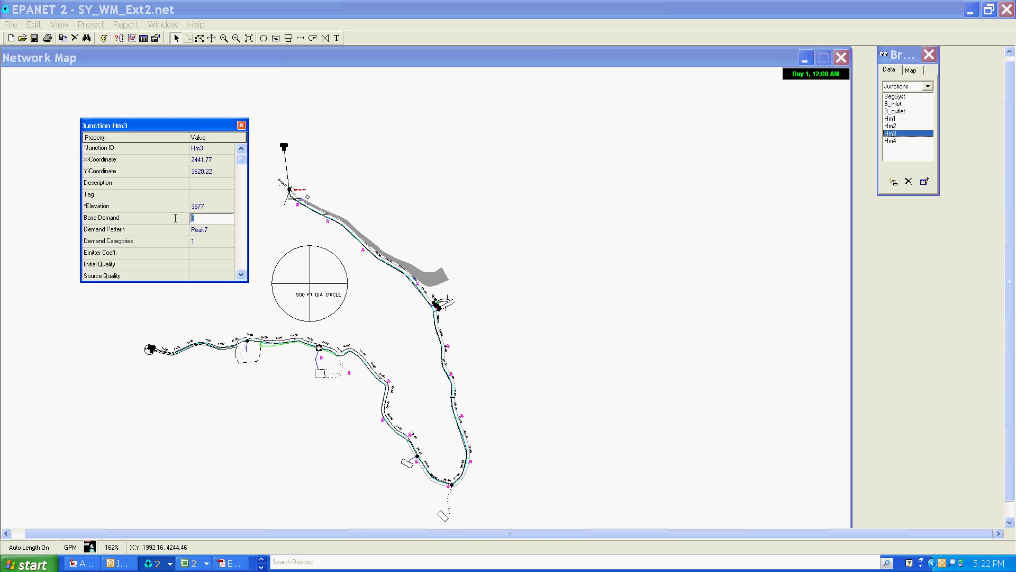
type("0.35")
left_click(248, 342)
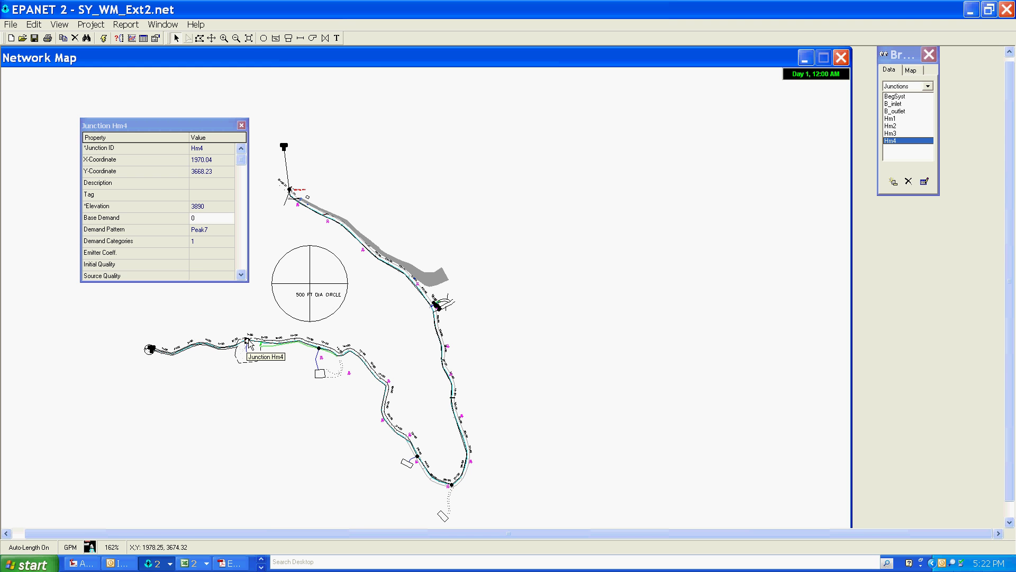
left_click(227, 213)
type("0.35")
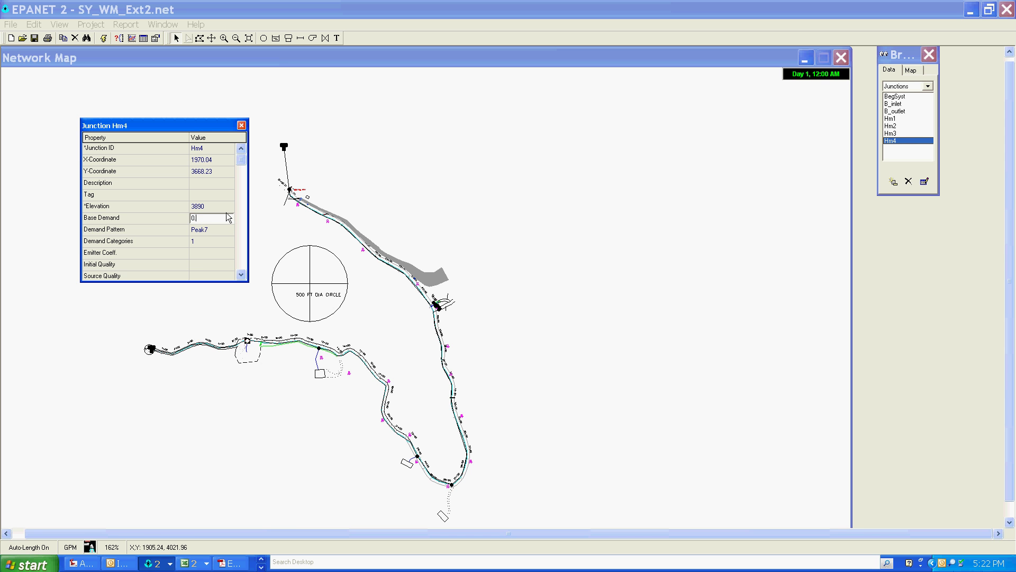
Step: Rename the pump's ID to B1
left_click(242, 126)
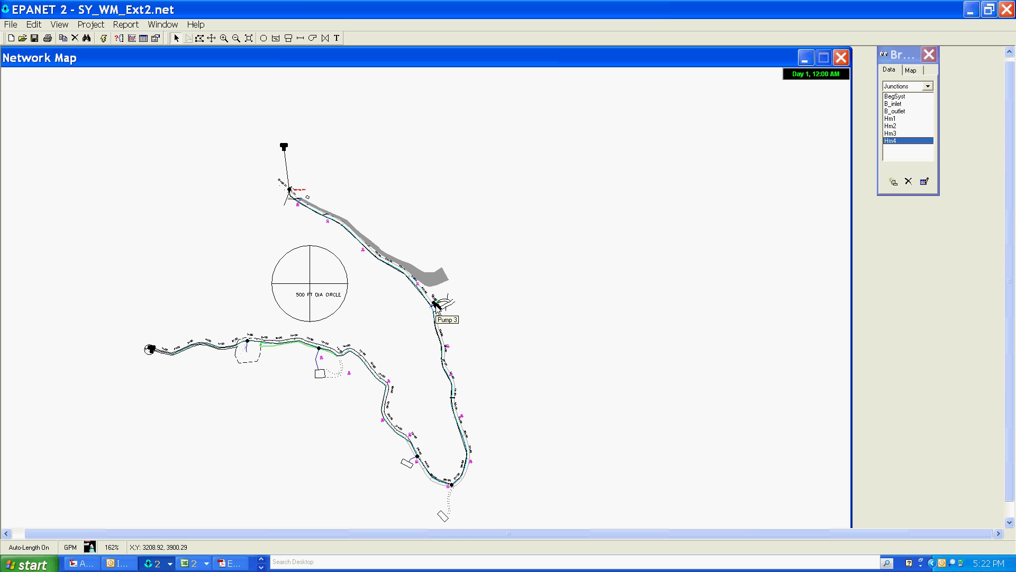
double_click(436, 306)
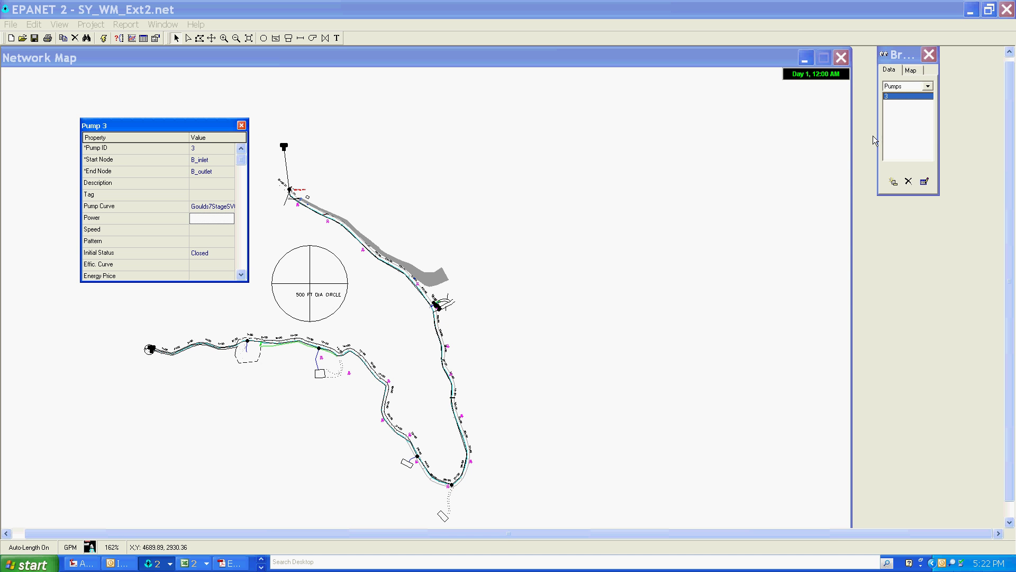
left_click(211, 148)
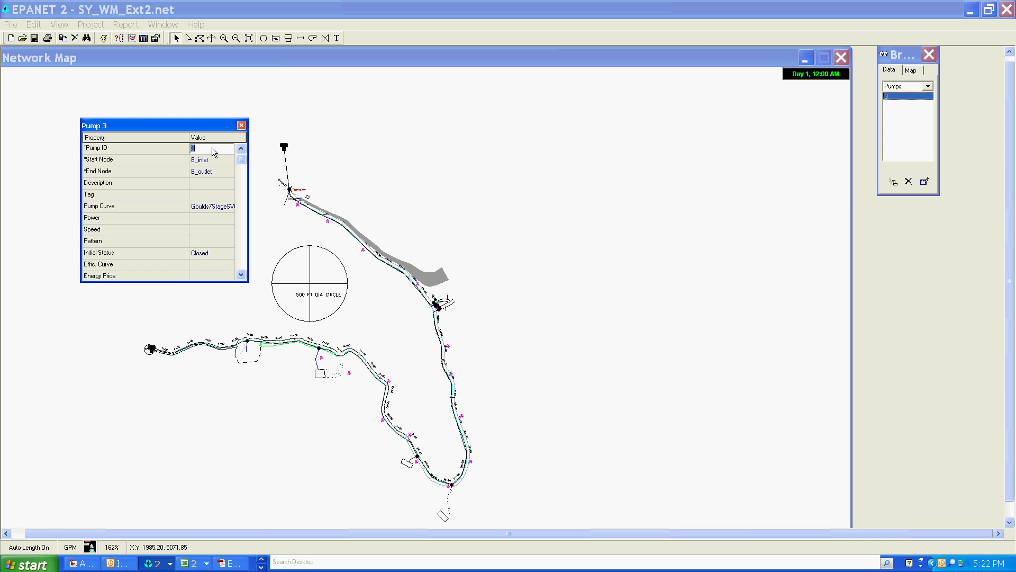
left_click(243, 125)
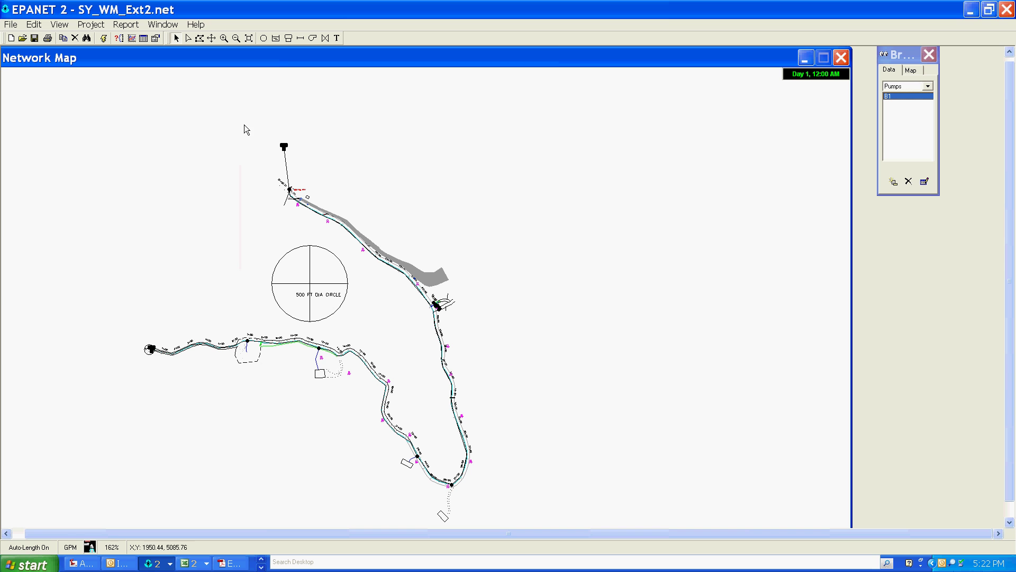
Step: Rename Tank 1's ID to HighTank
left_click(151, 352)
double_click(151, 350)
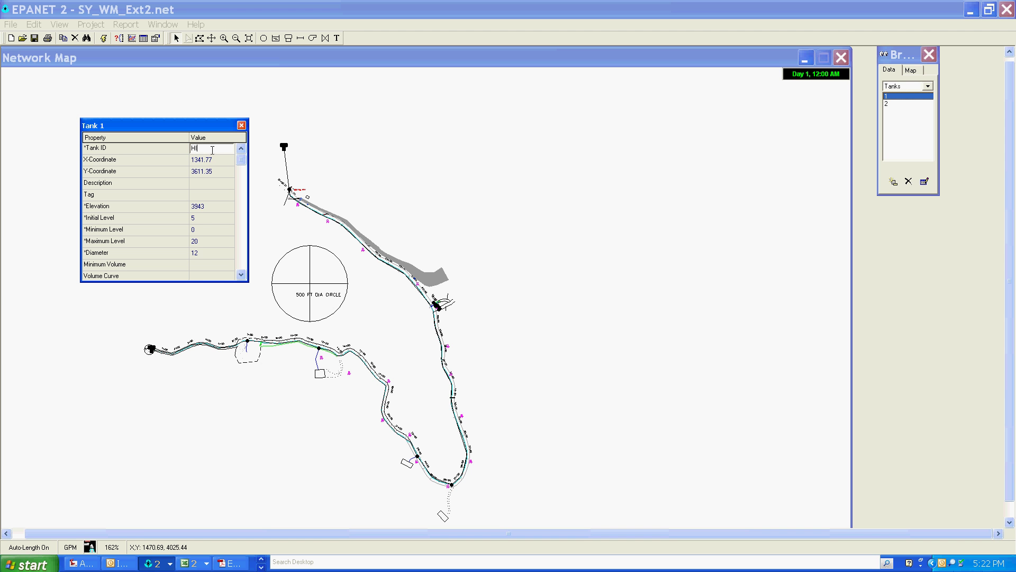
type("HighTank")
left_click(242, 126)
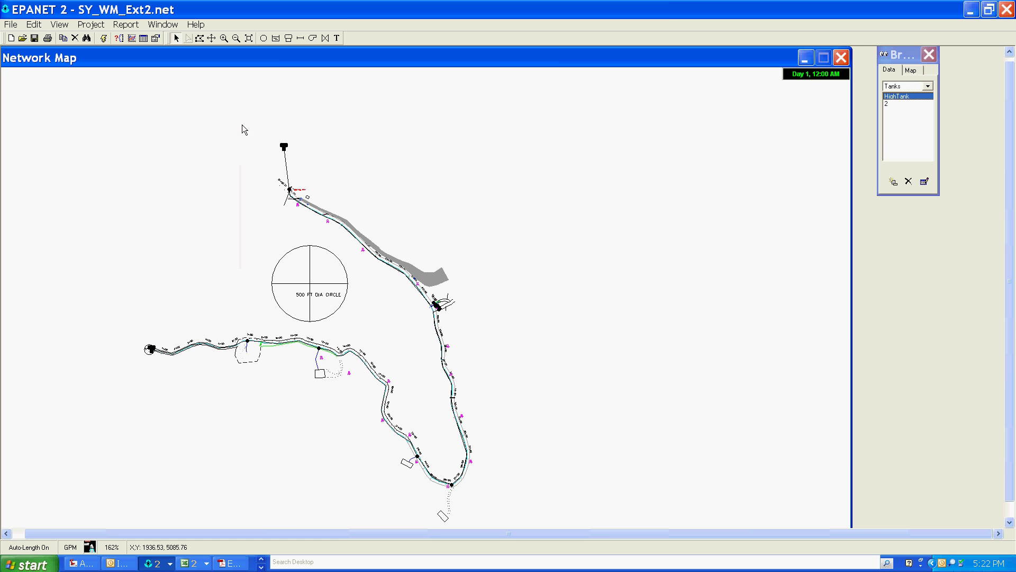